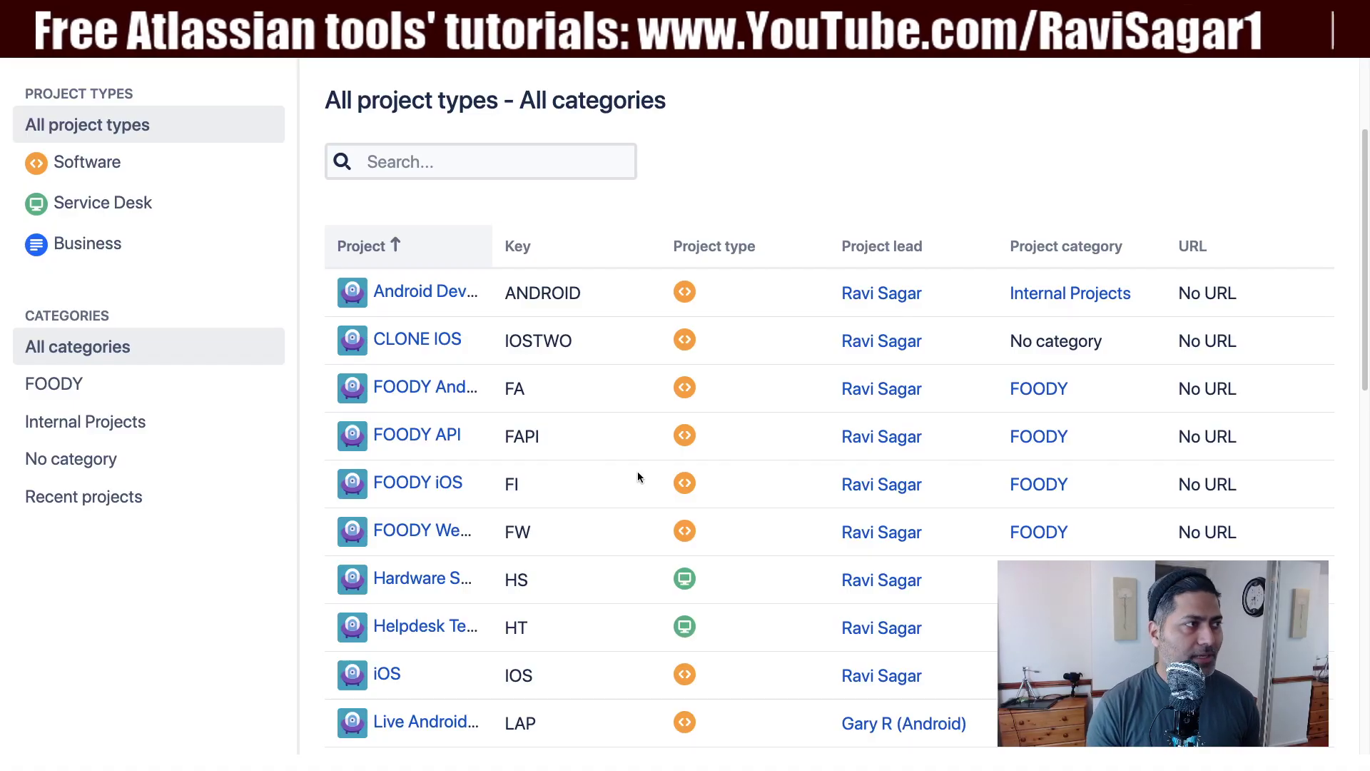
Step: Open the Jira administration page for Applications and confirm administrator access with the account password
scroll(635, 475, up, 3)
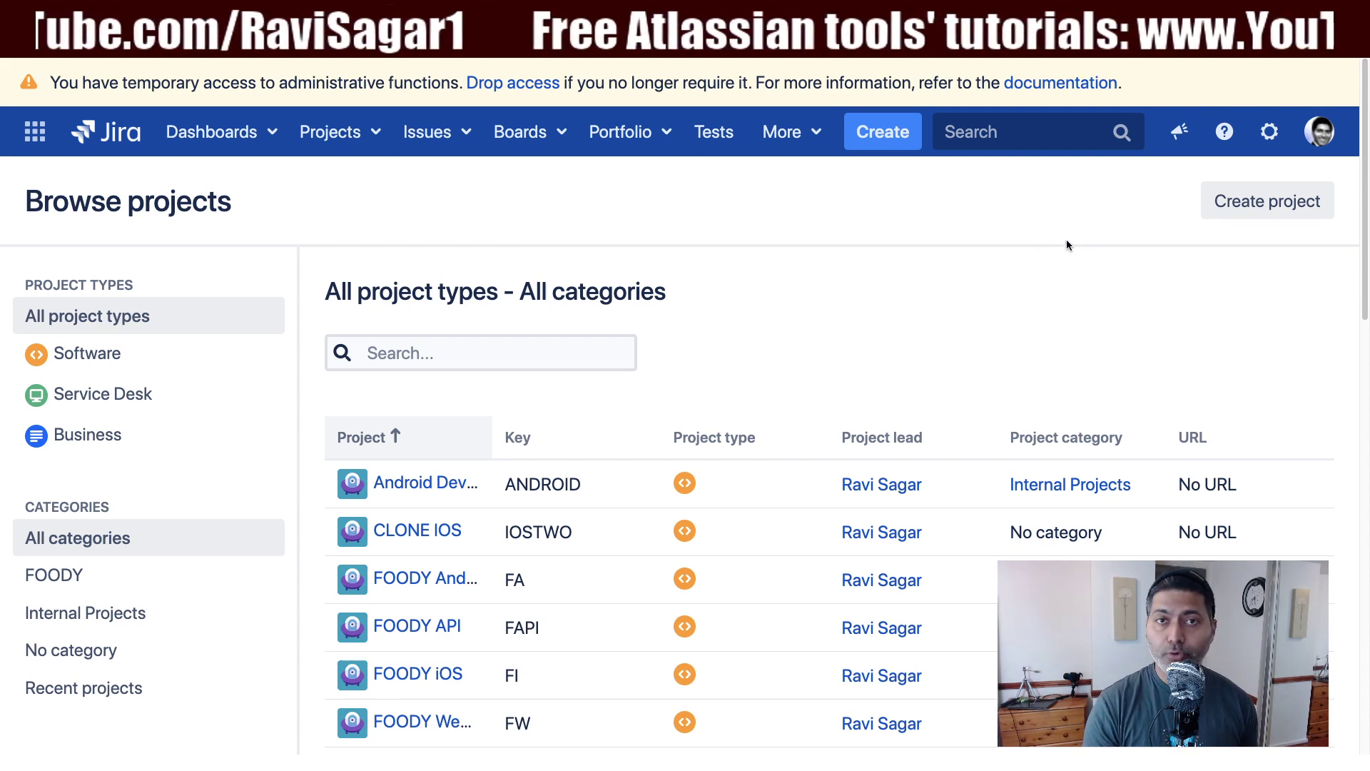
click(1271, 148)
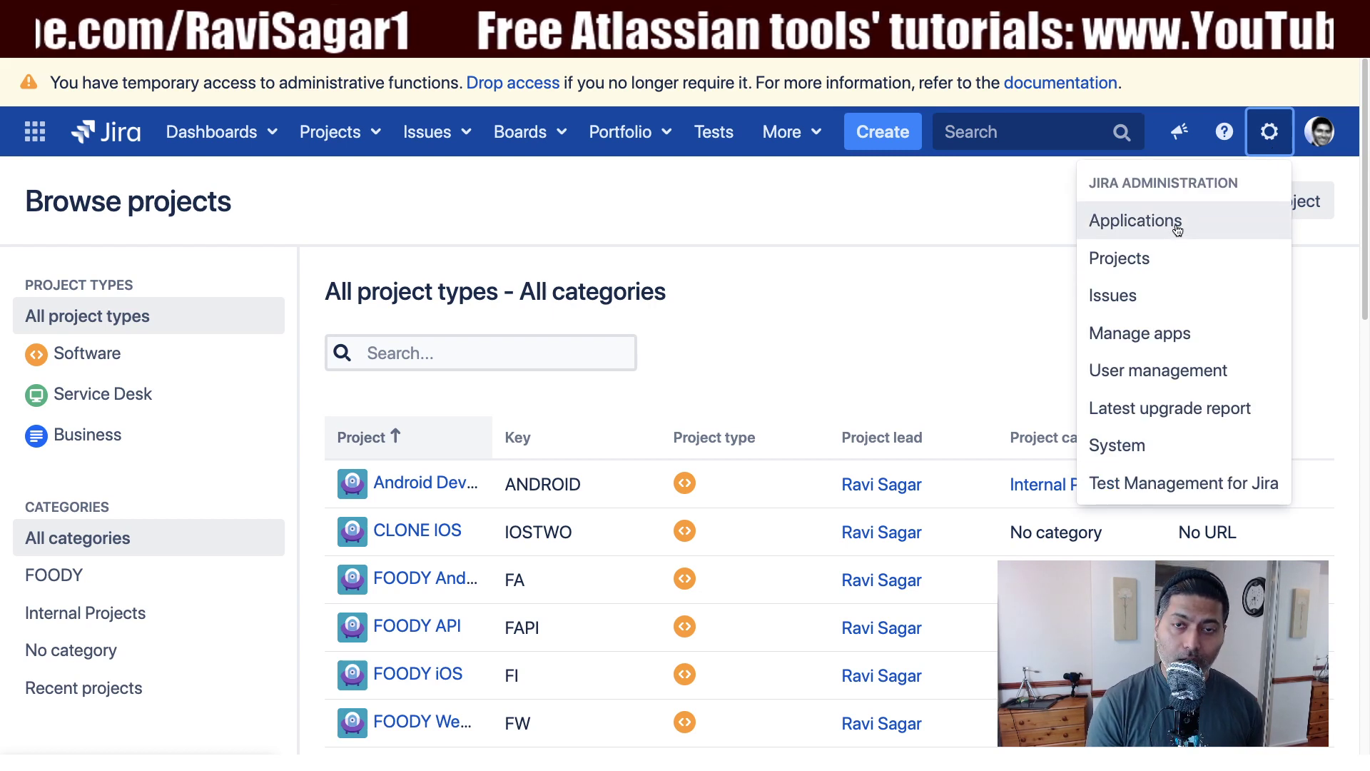
click(1177, 228)
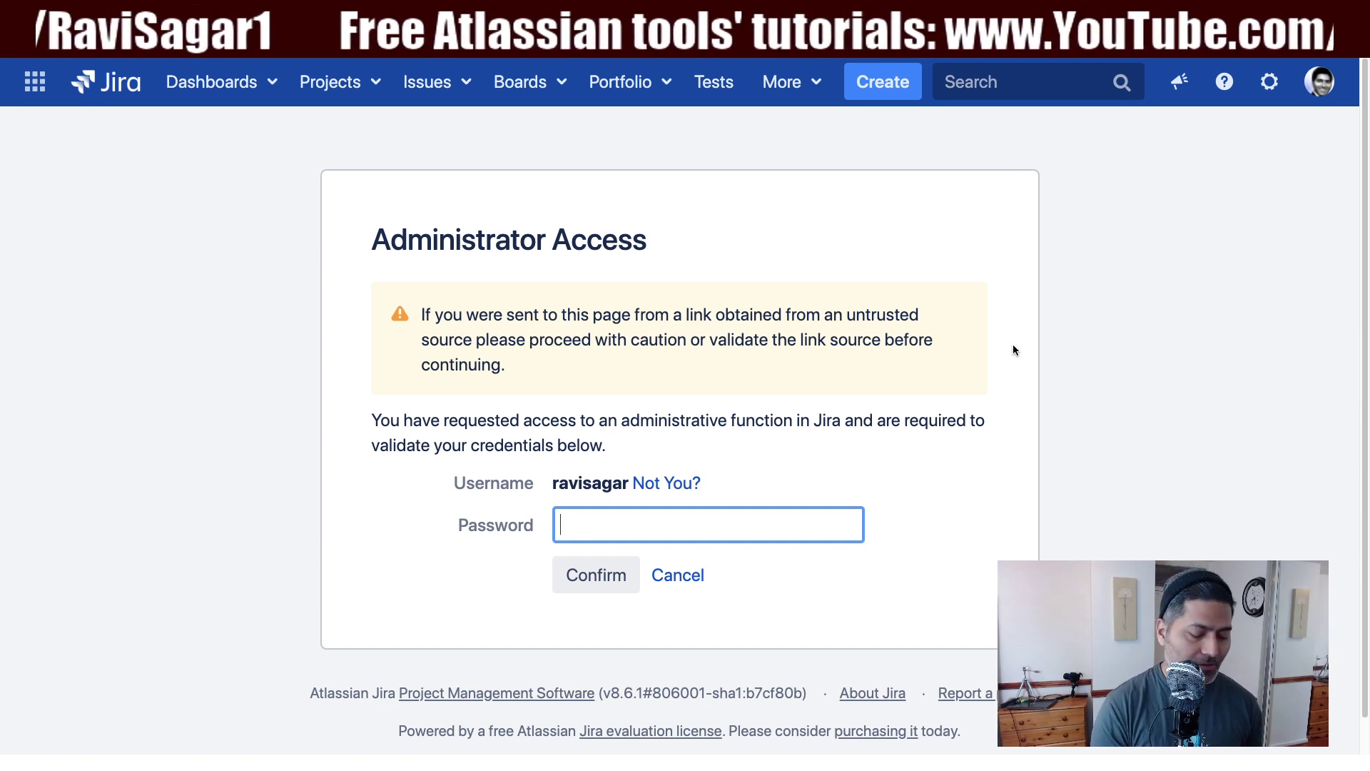
text(********)
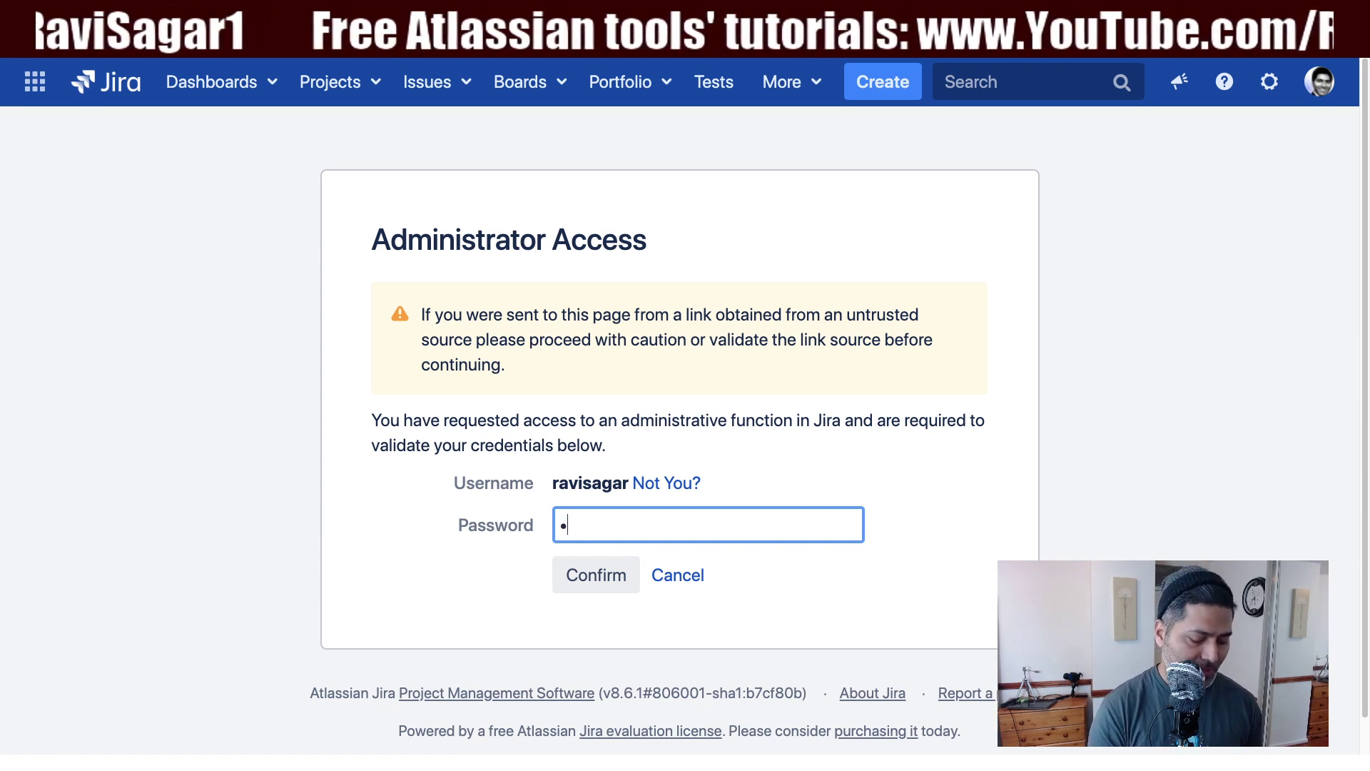
text(**)
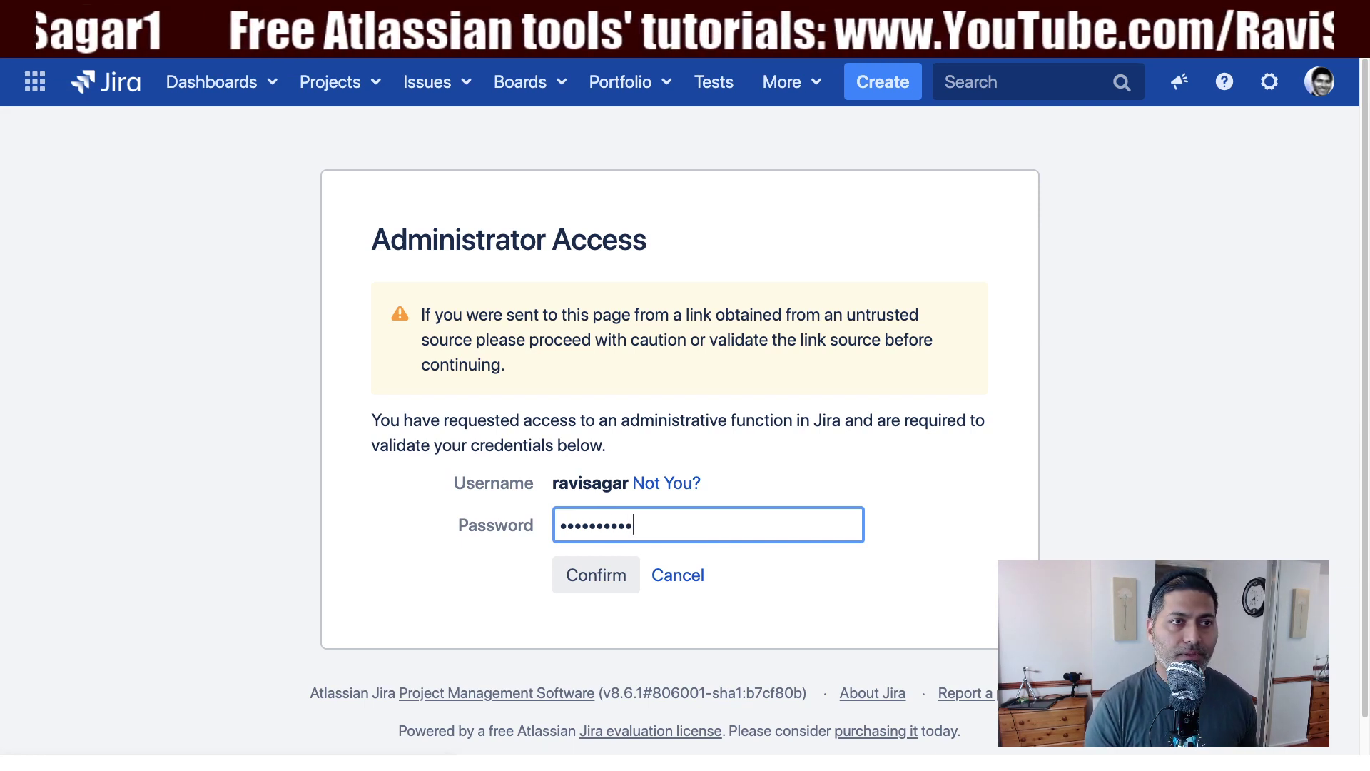
key(Return)
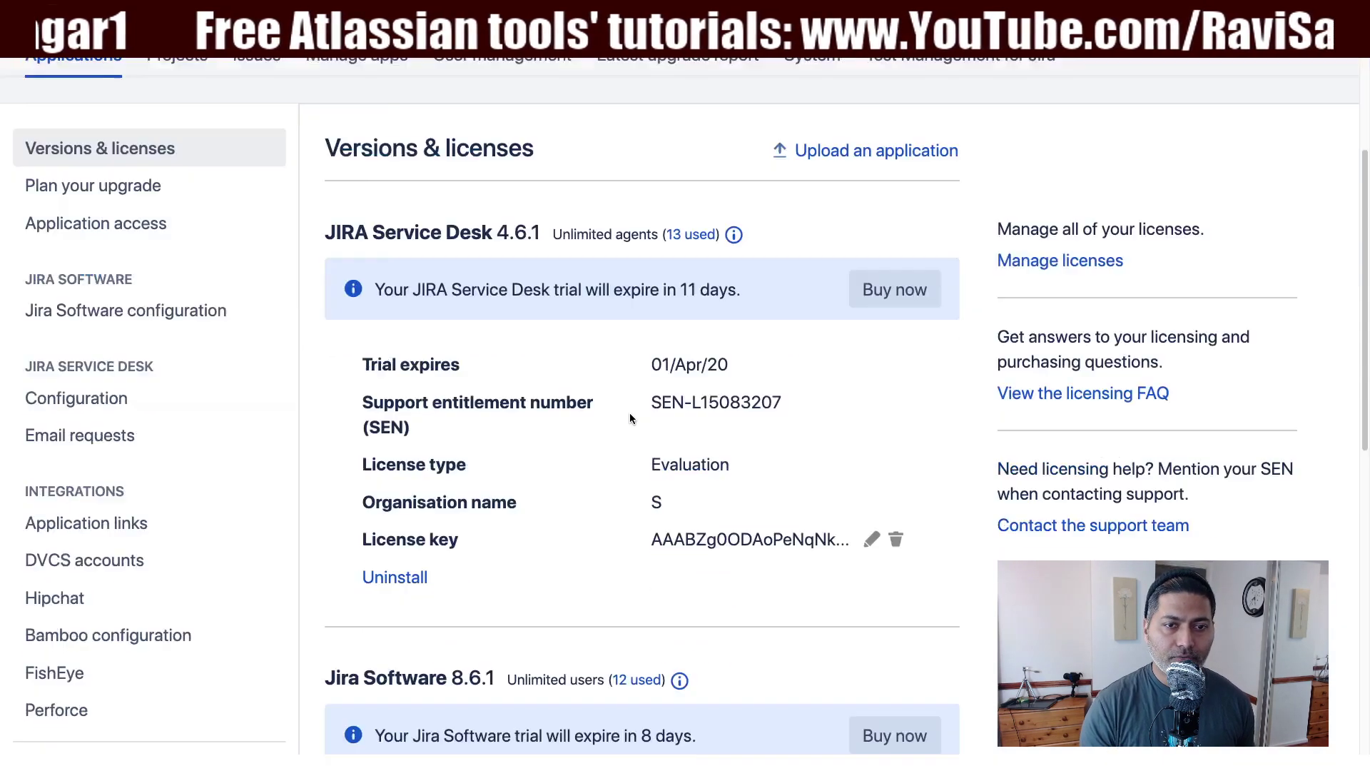
Step: Review the versions and licence details of the installed Jira Service Desk, Jira Software and Jira Core applications
scroll(629, 418, down, 5)
scroll(629, 418, up, 4)
scroll(631, 418, down, 2)
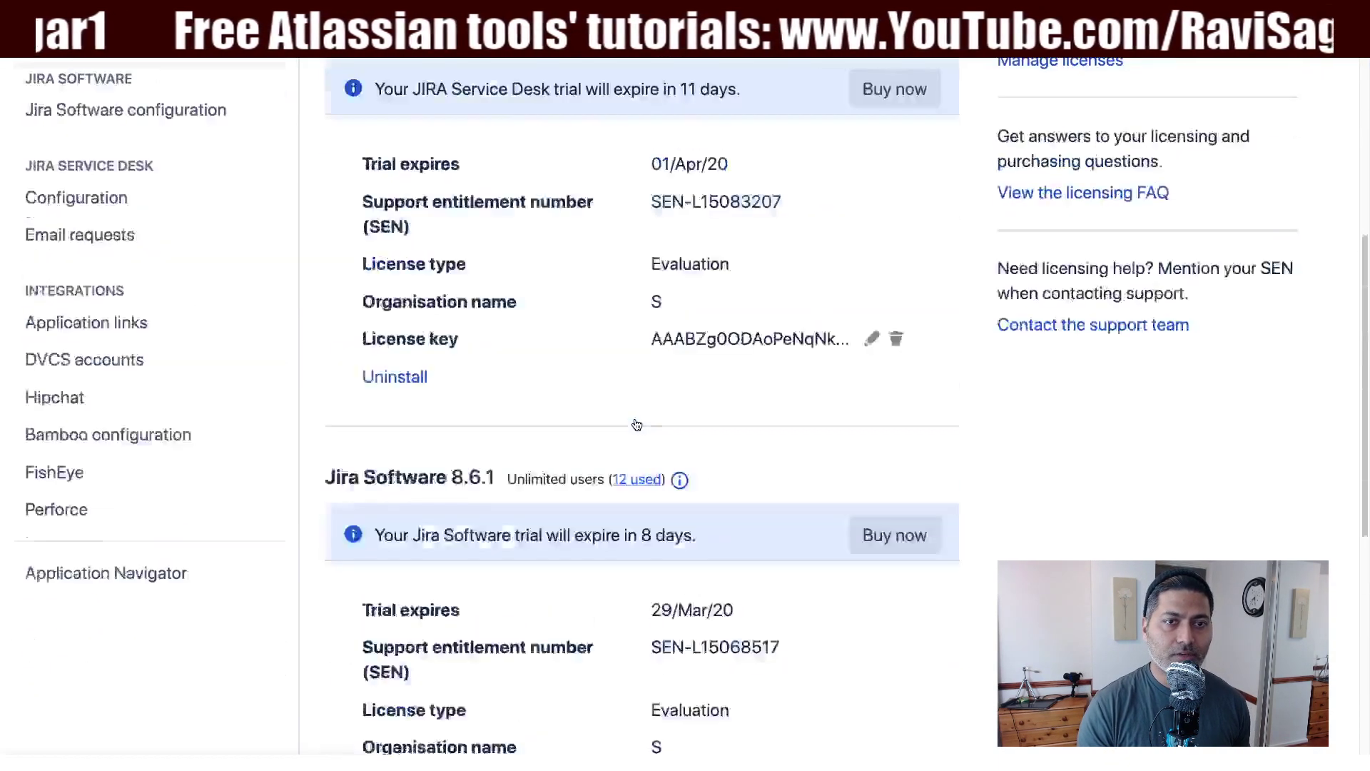
scroll(635, 422, up, 4)
scroll(636, 424, up, 2)
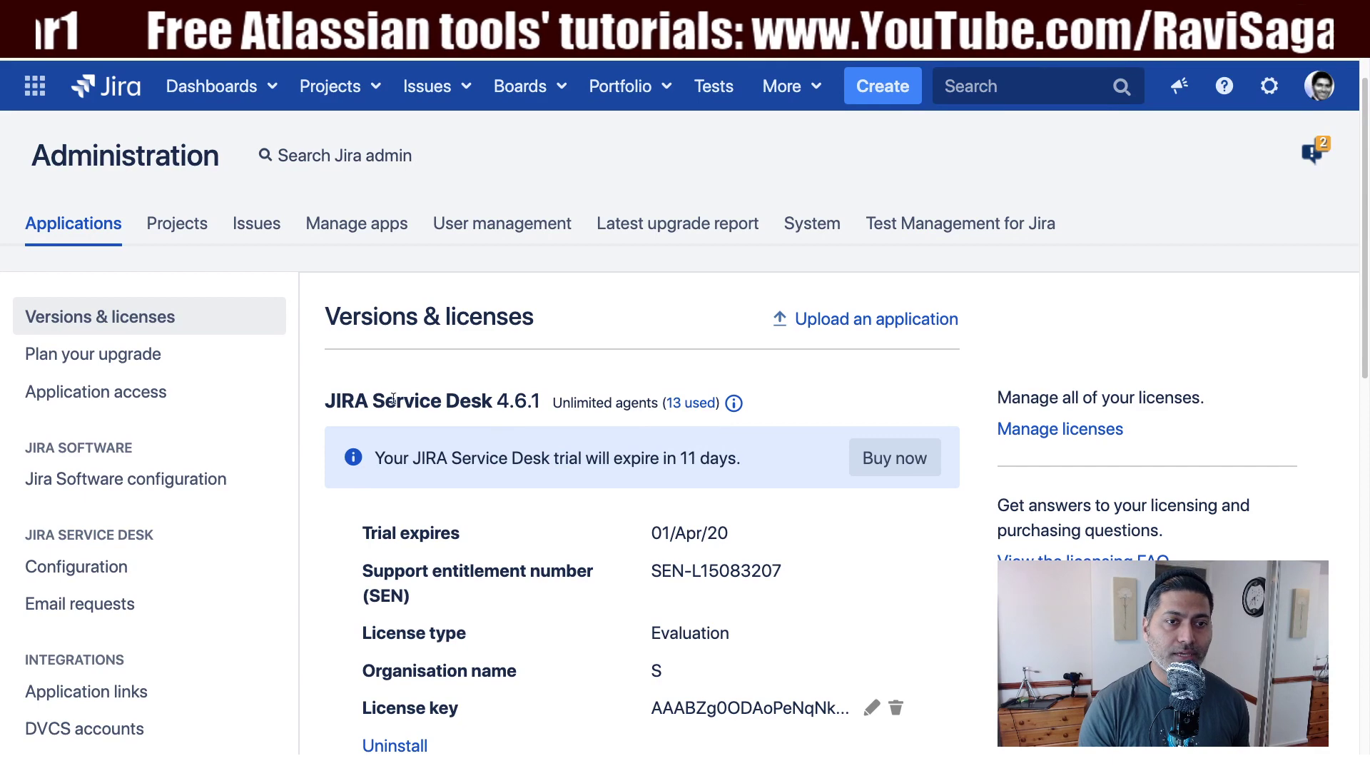
scroll(466, 415, down, 1)
scroll(466, 415, up, 3)
scroll(468, 428, down, 1)
scroll(470, 437, up, 1)
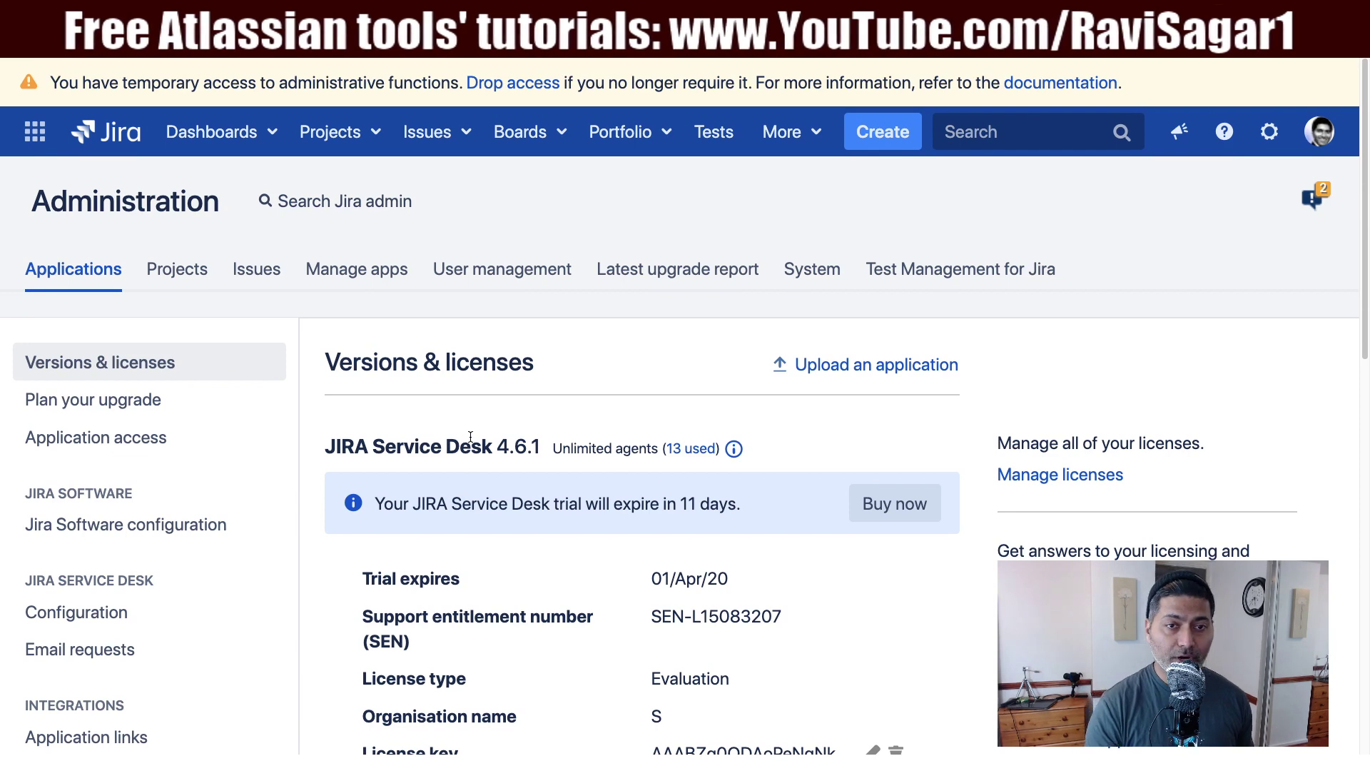
scroll(470, 437, down, 15)
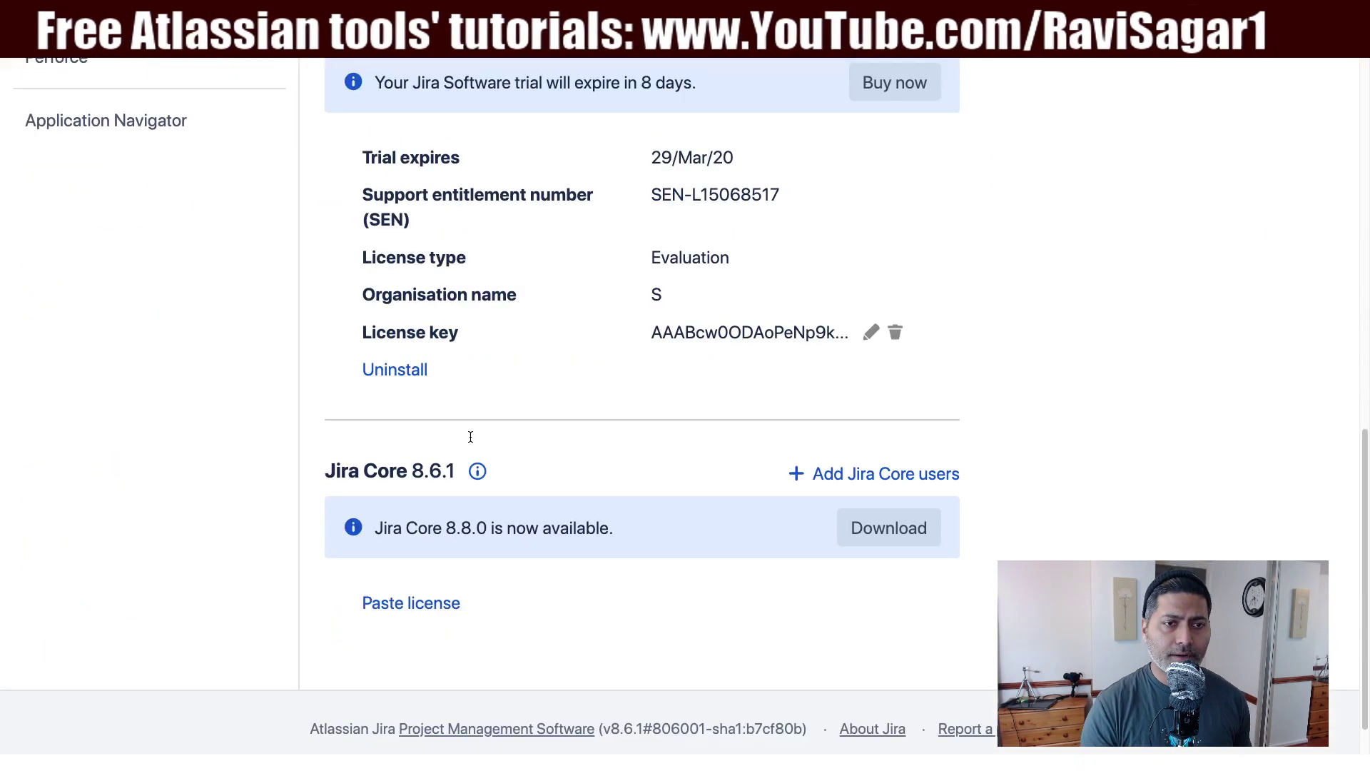
scroll(469, 440, up, 15)
scroll(469, 441, down, 1)
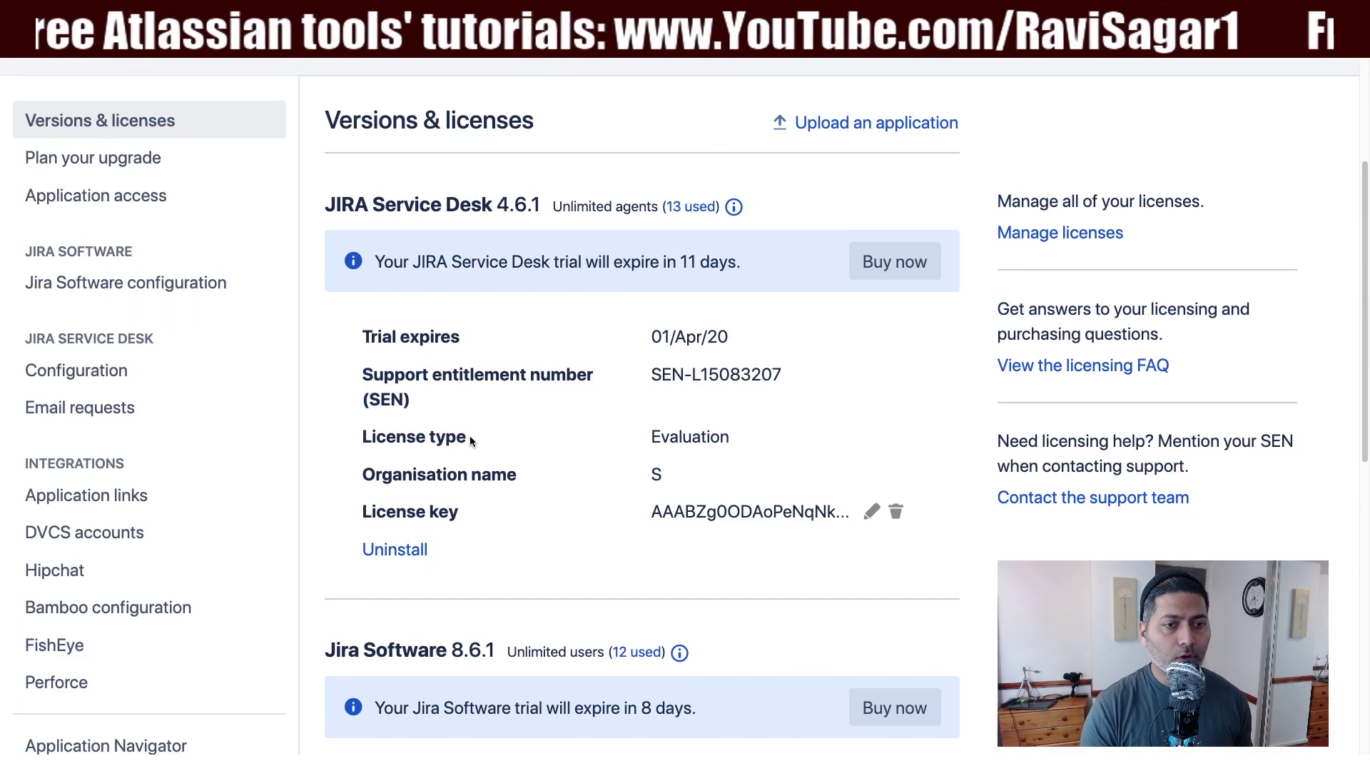
scroll(469, 441, down, 5)
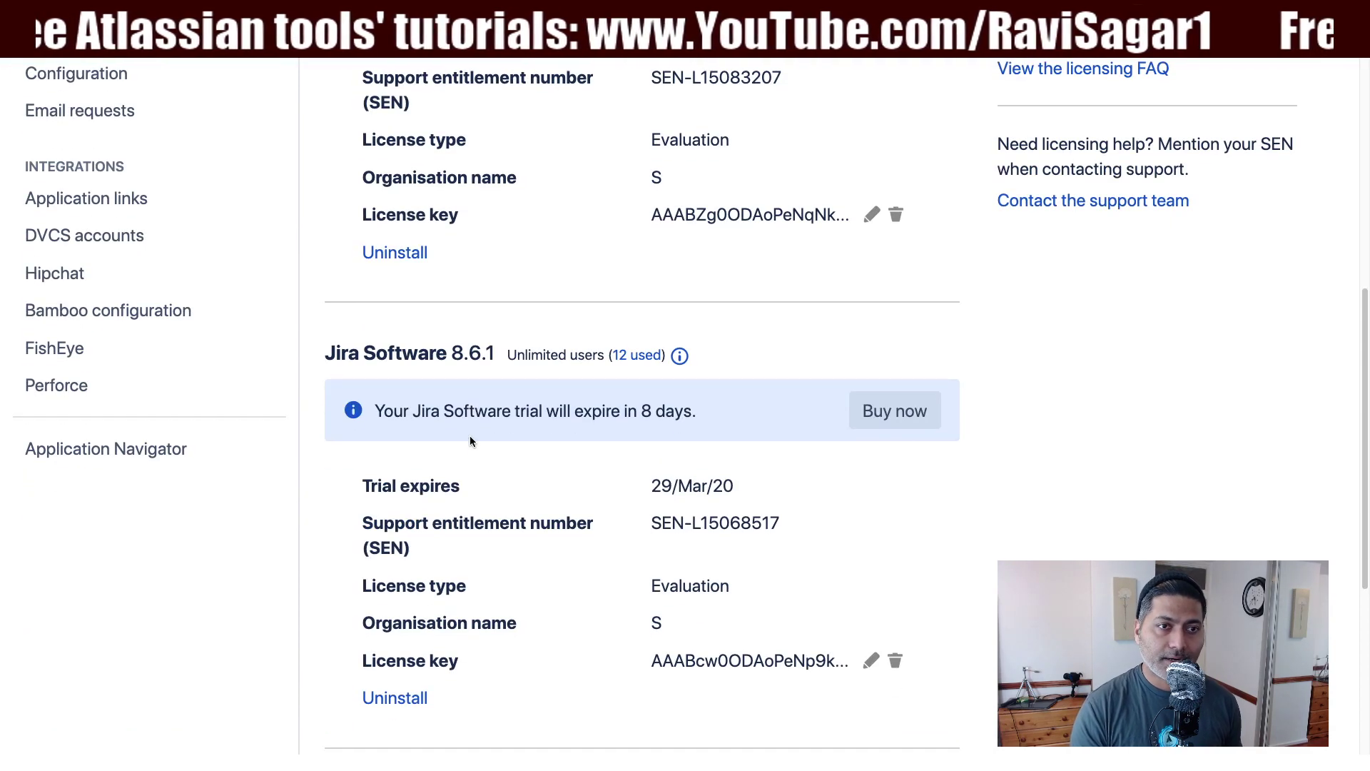
scroll(470, 441, down, 4)
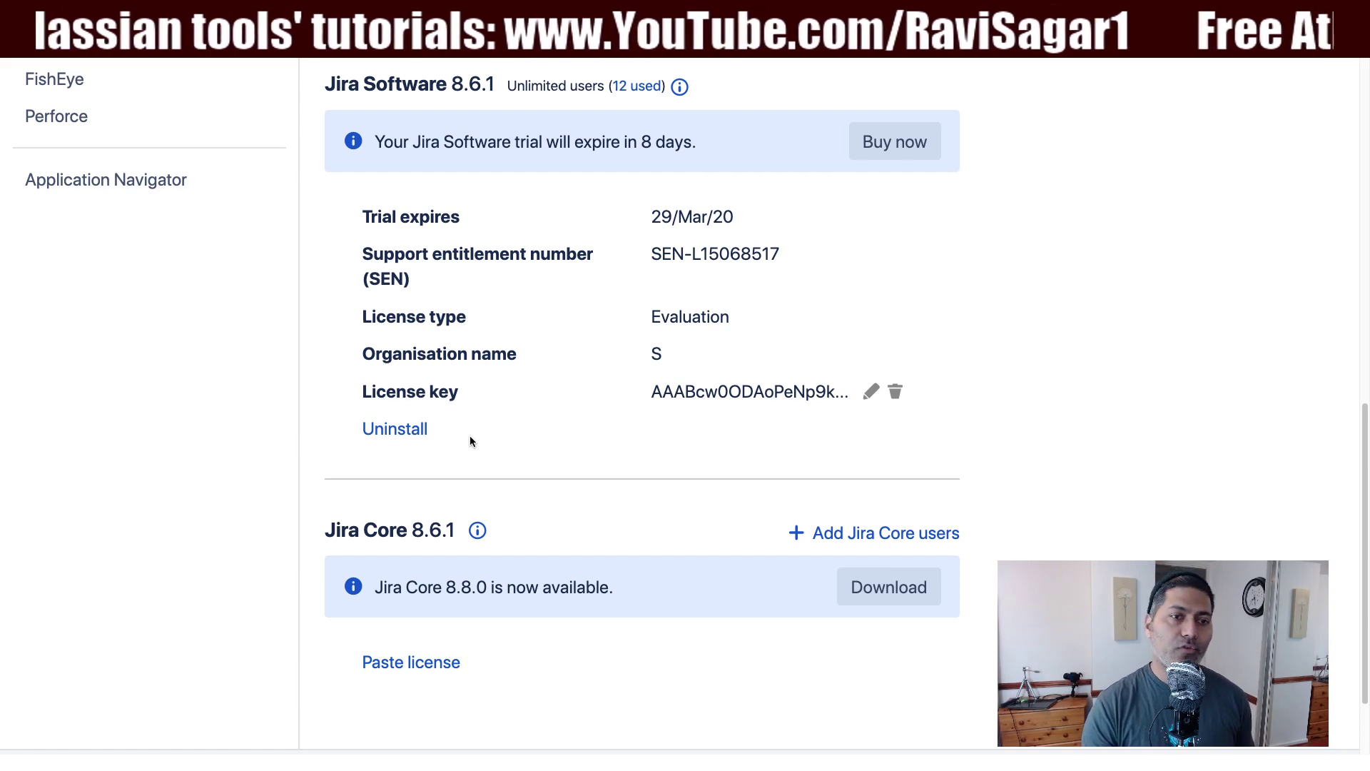
scroll(470, 441, up, 12)
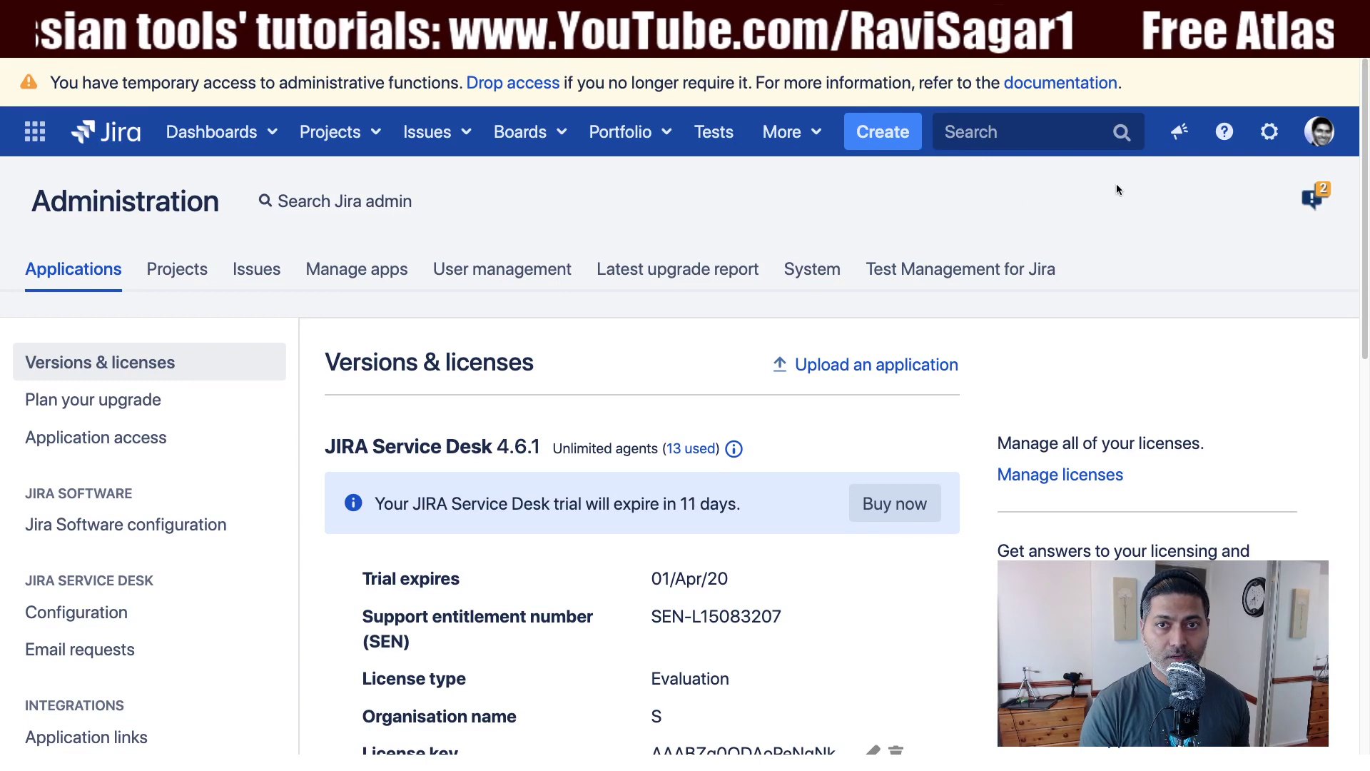
Step: Start creating a new project based on the IT Service Desk template
click(376, 141)
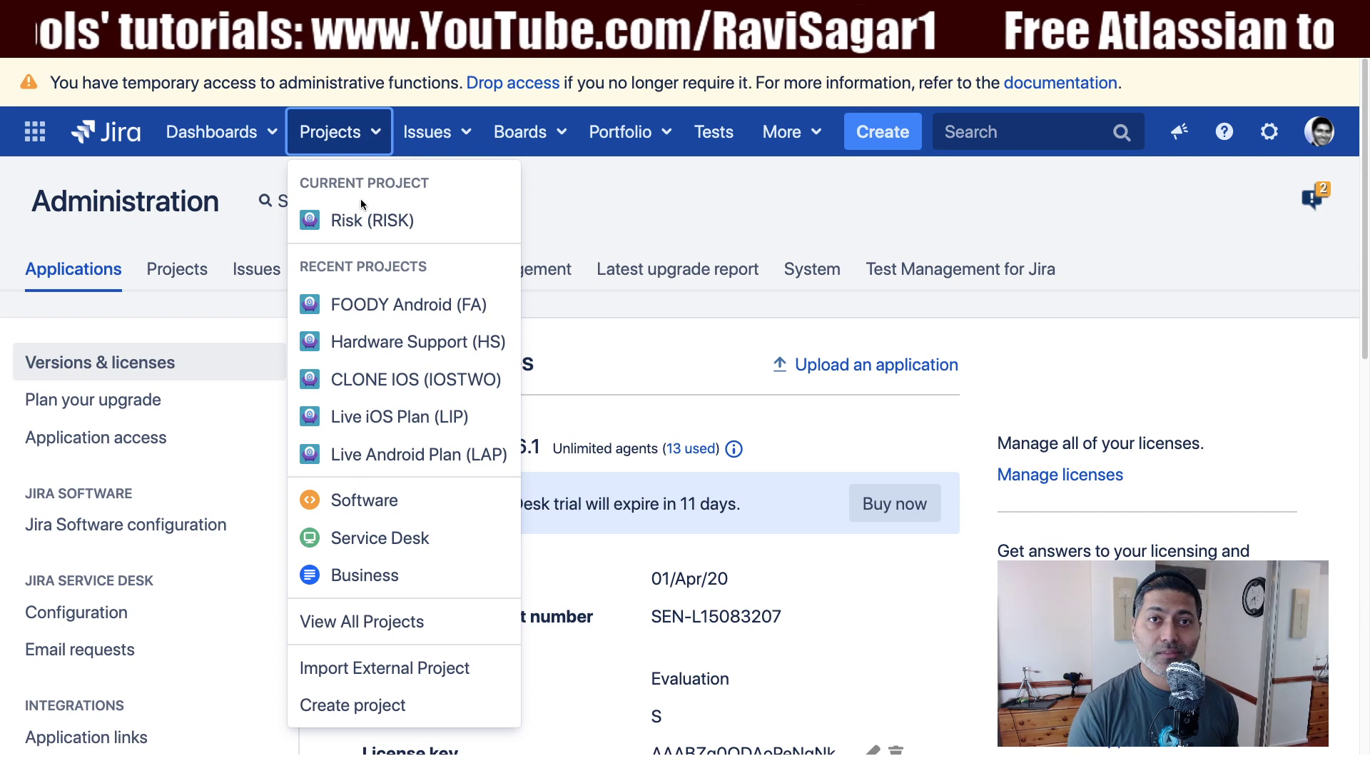
click(383, 706)
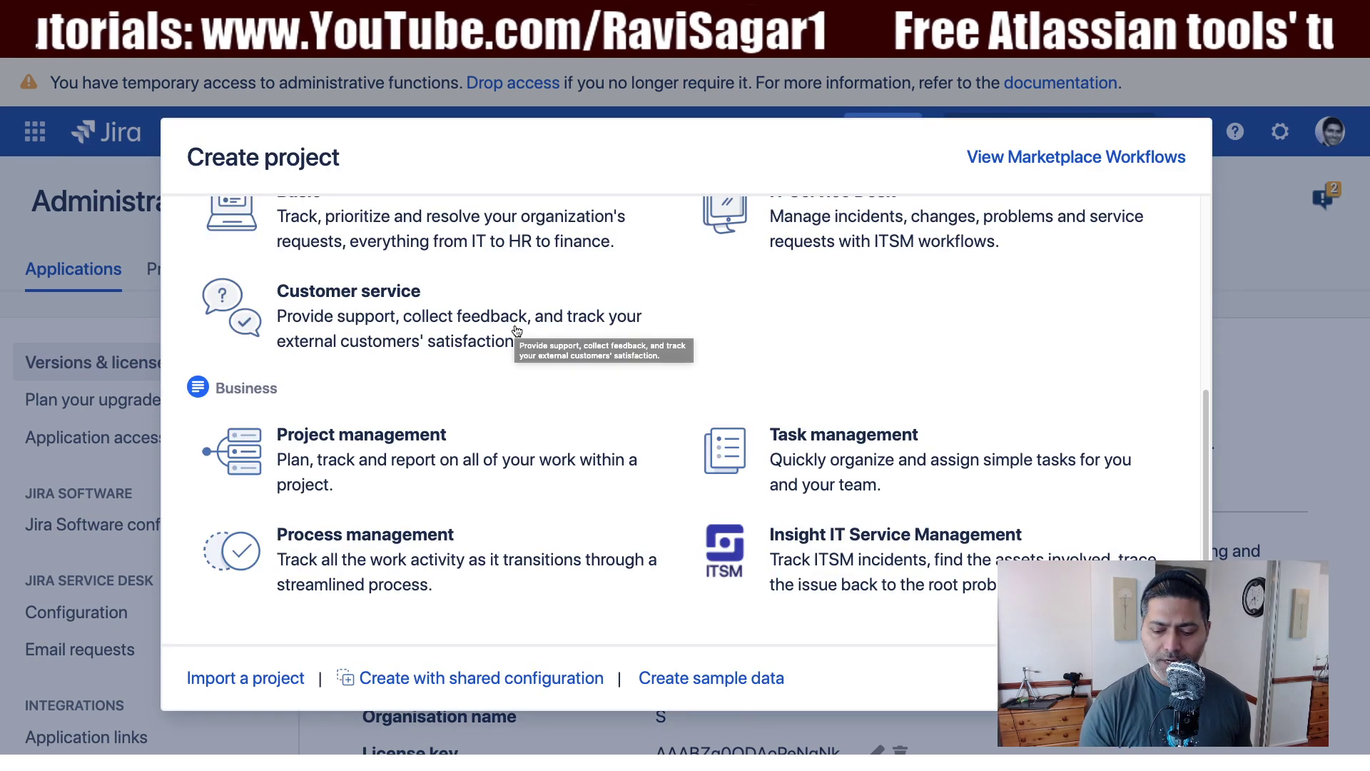
scroll(517, 331, up, 2)
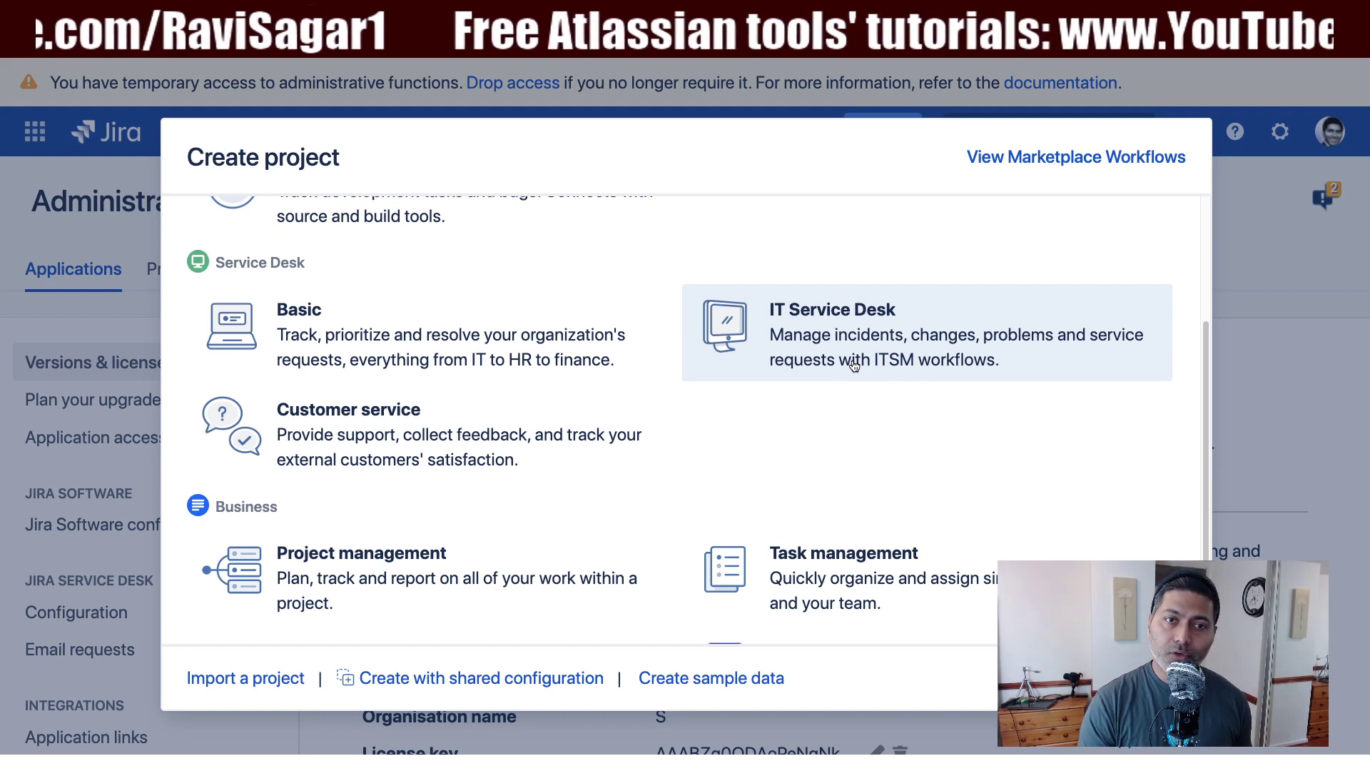
click(1163, 678)
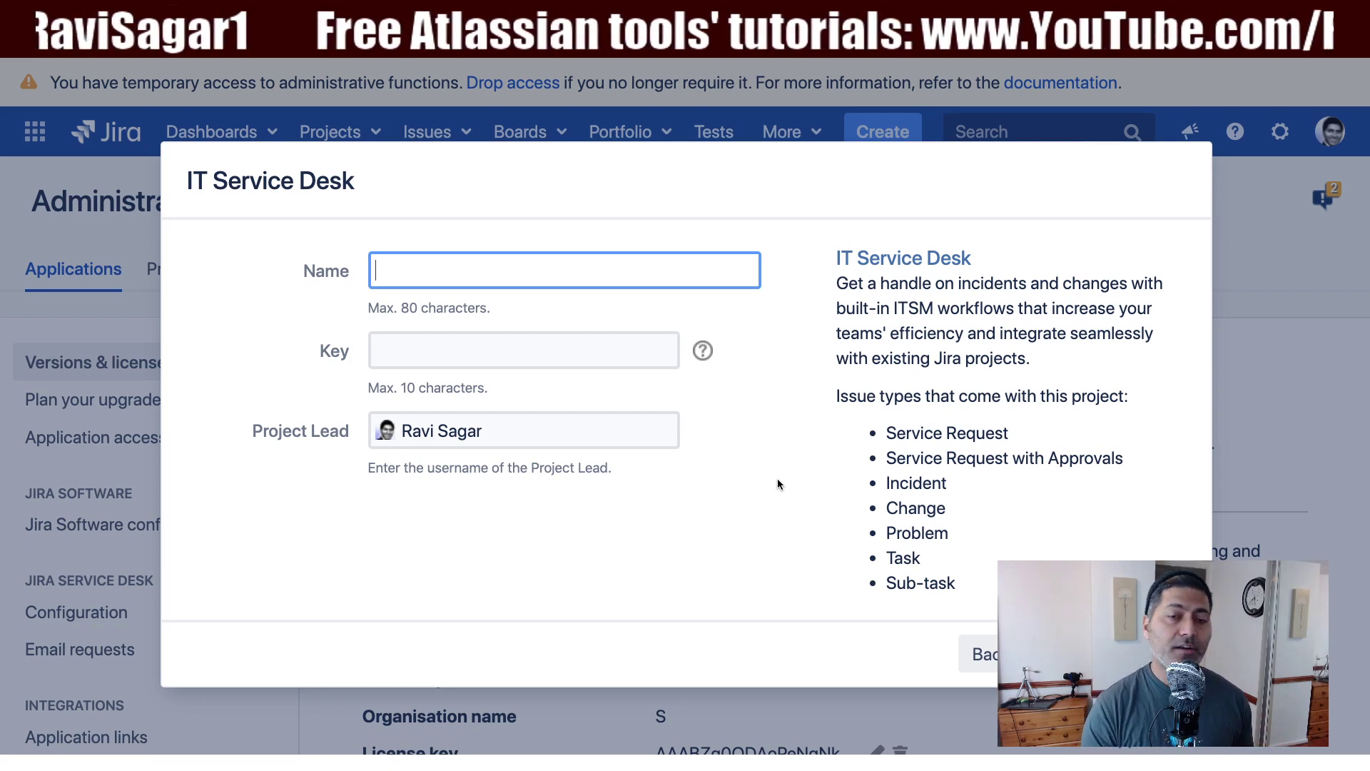
Step: Name the new service desk project ITSM and submit it for creation
double_click(957, 437)
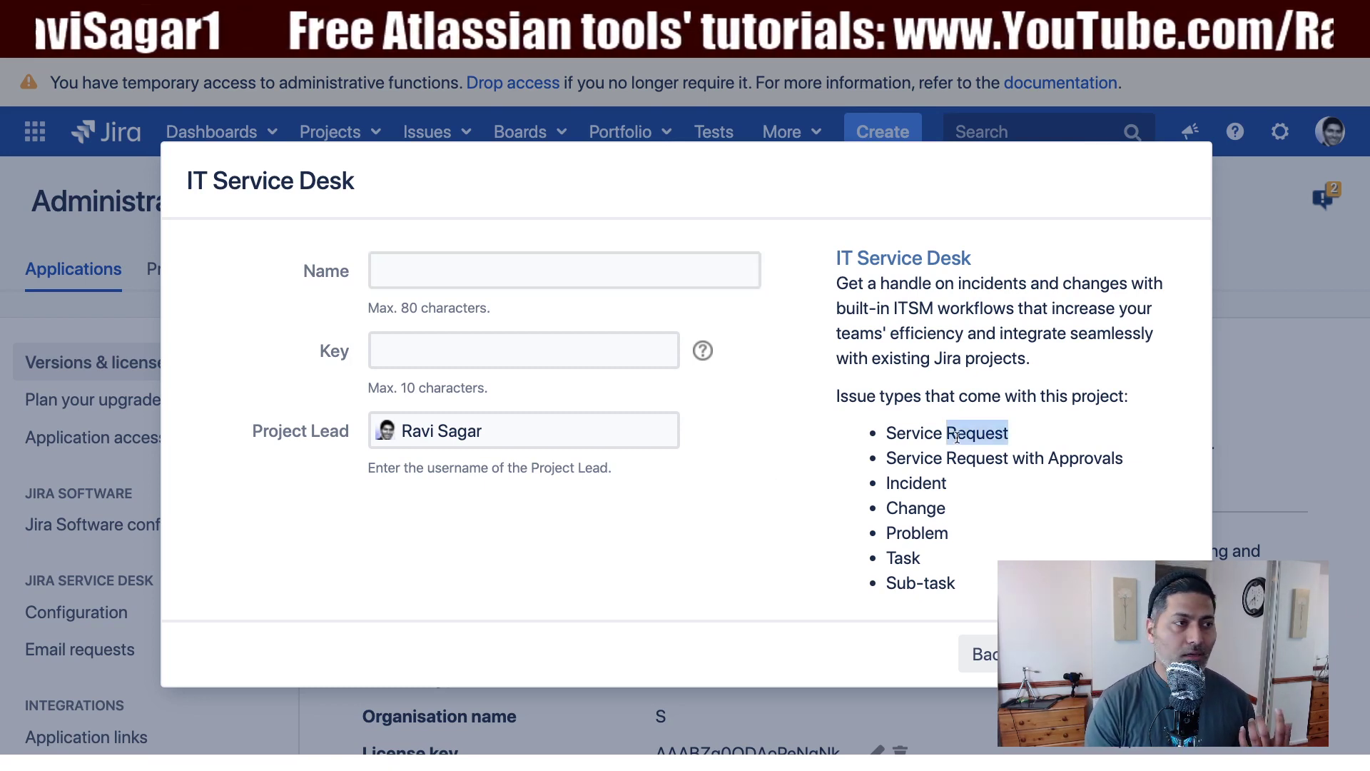
triple_click(956, 436)
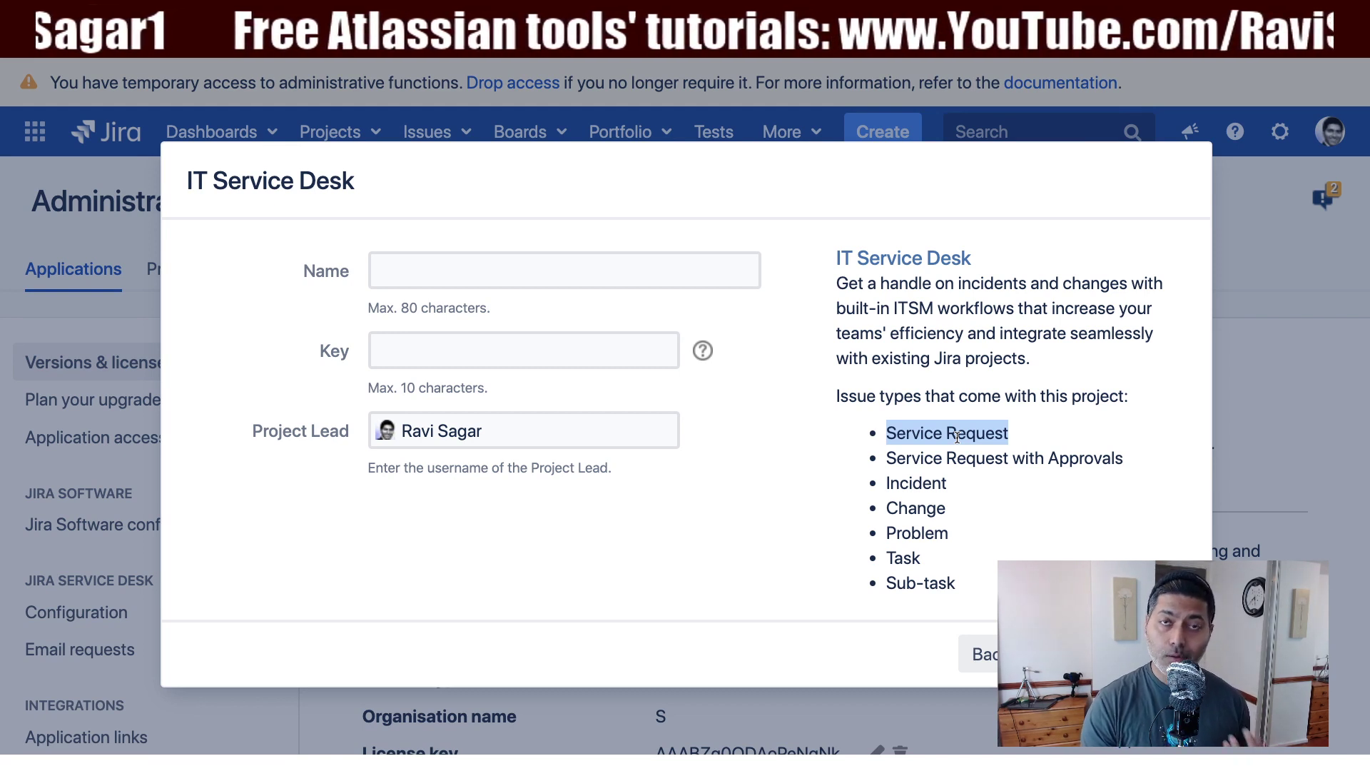
click(420, 259)
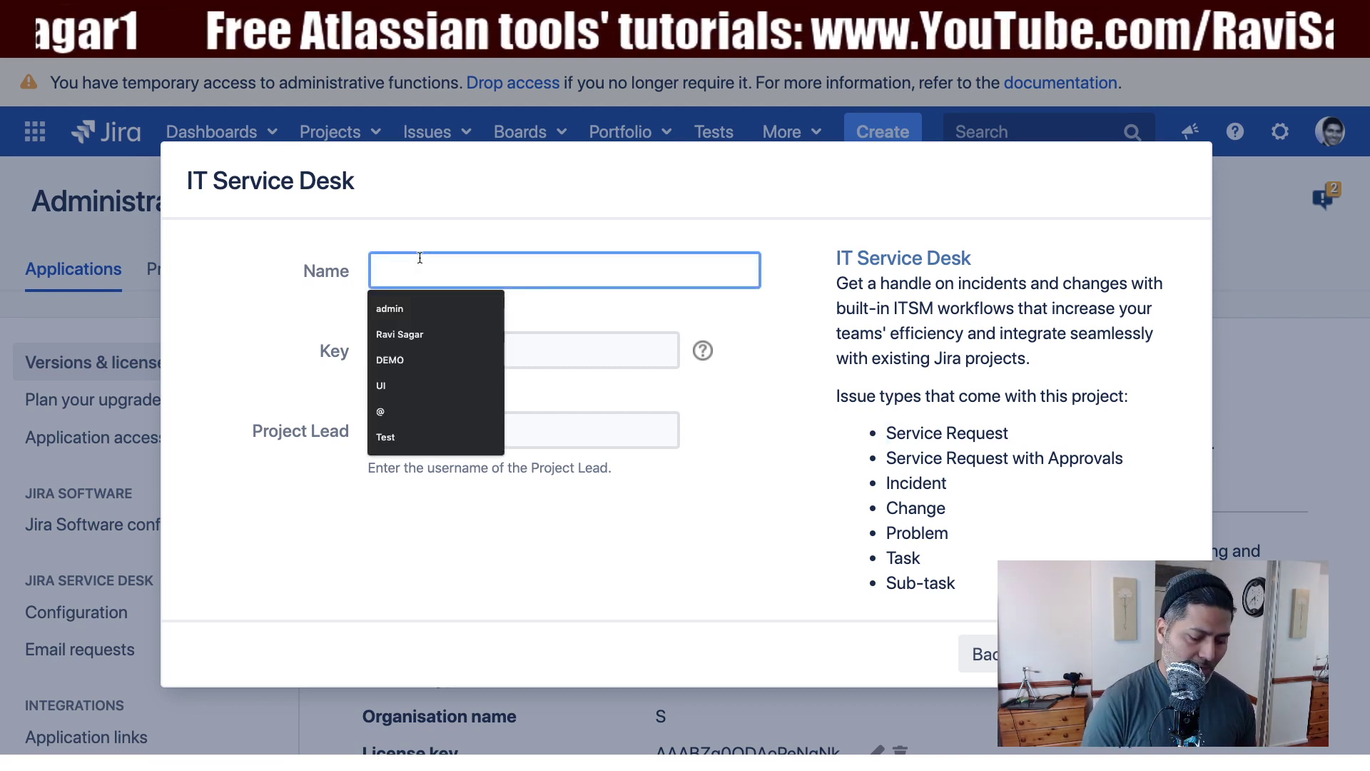
text(ITSM)
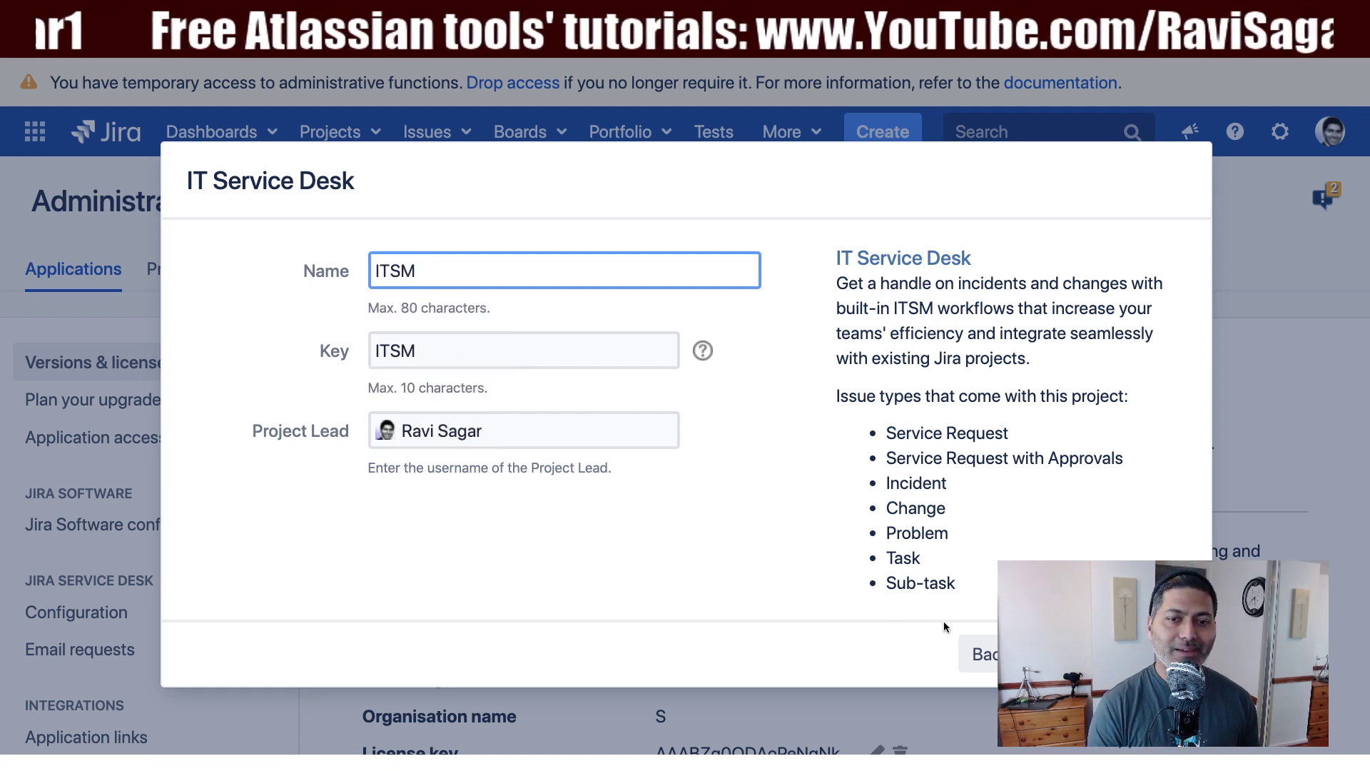
click(1063, 654)
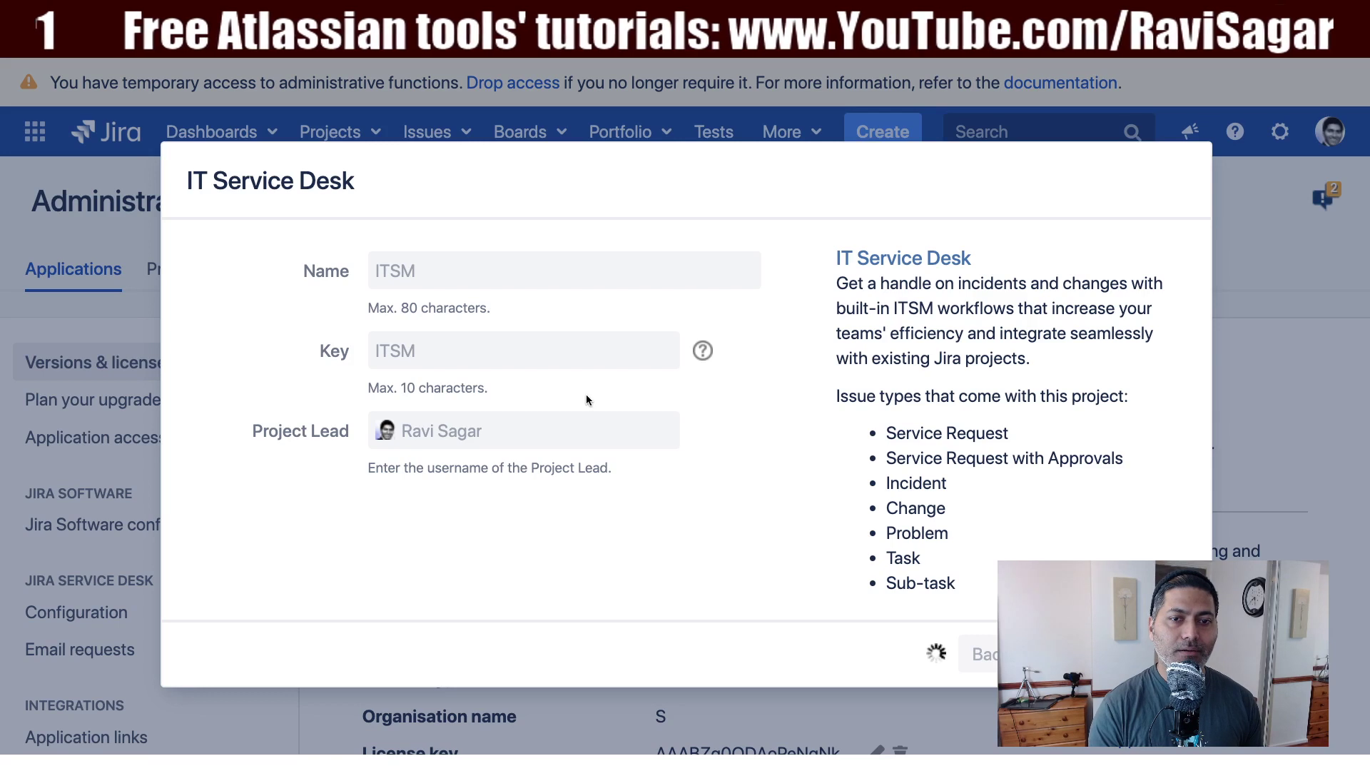
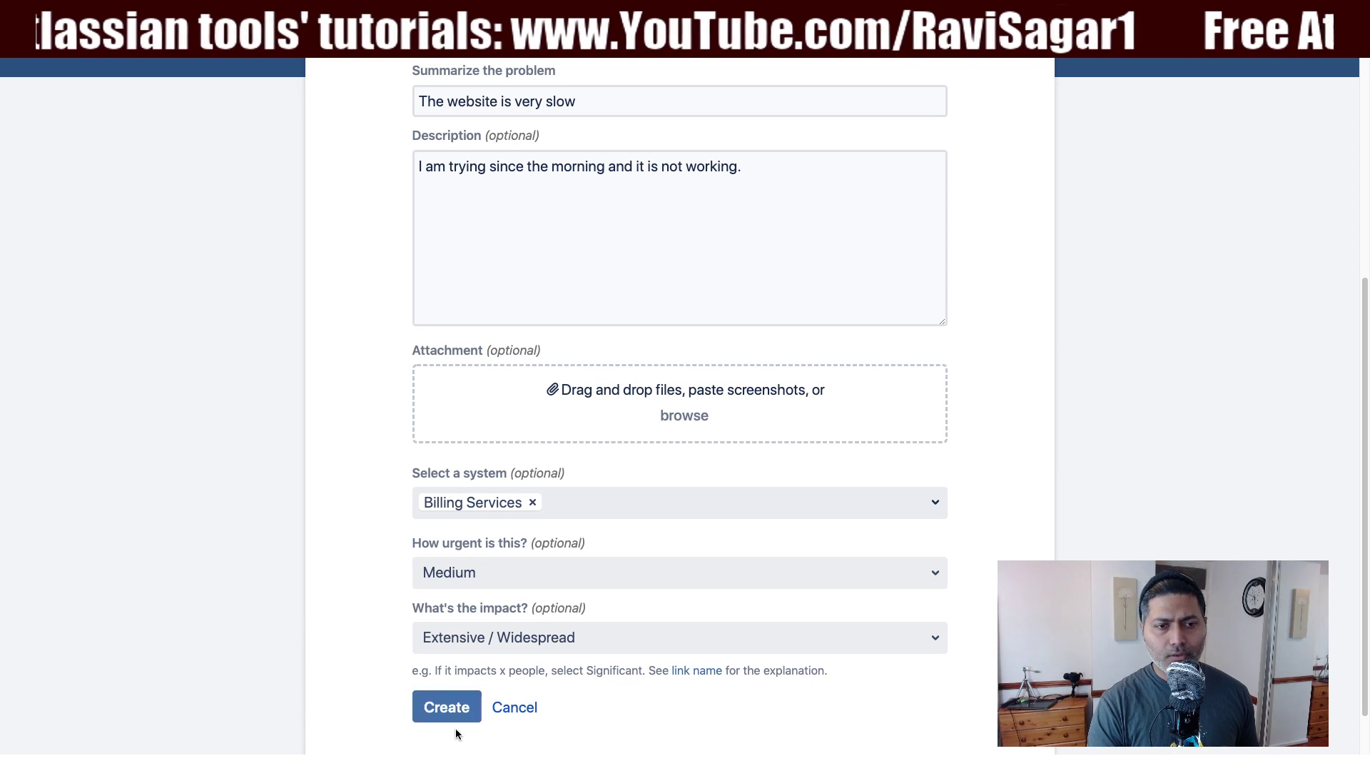
Step: Submit the "The website is very slow" request from the customer portal and review the created request's details
click(448, 707)
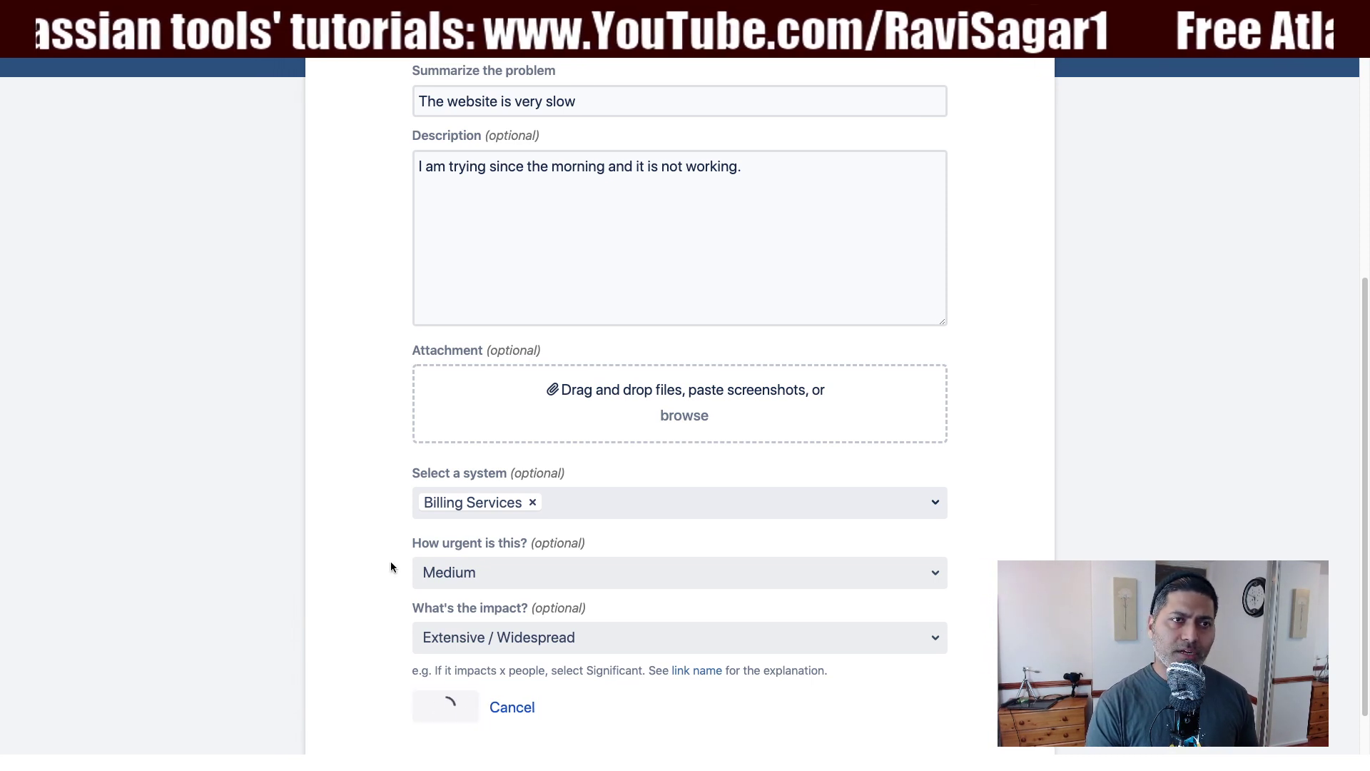
scroll(391, 561, up, 2)
scroll(391, 566, up, 2)
scroll(391, 565, down, 3)
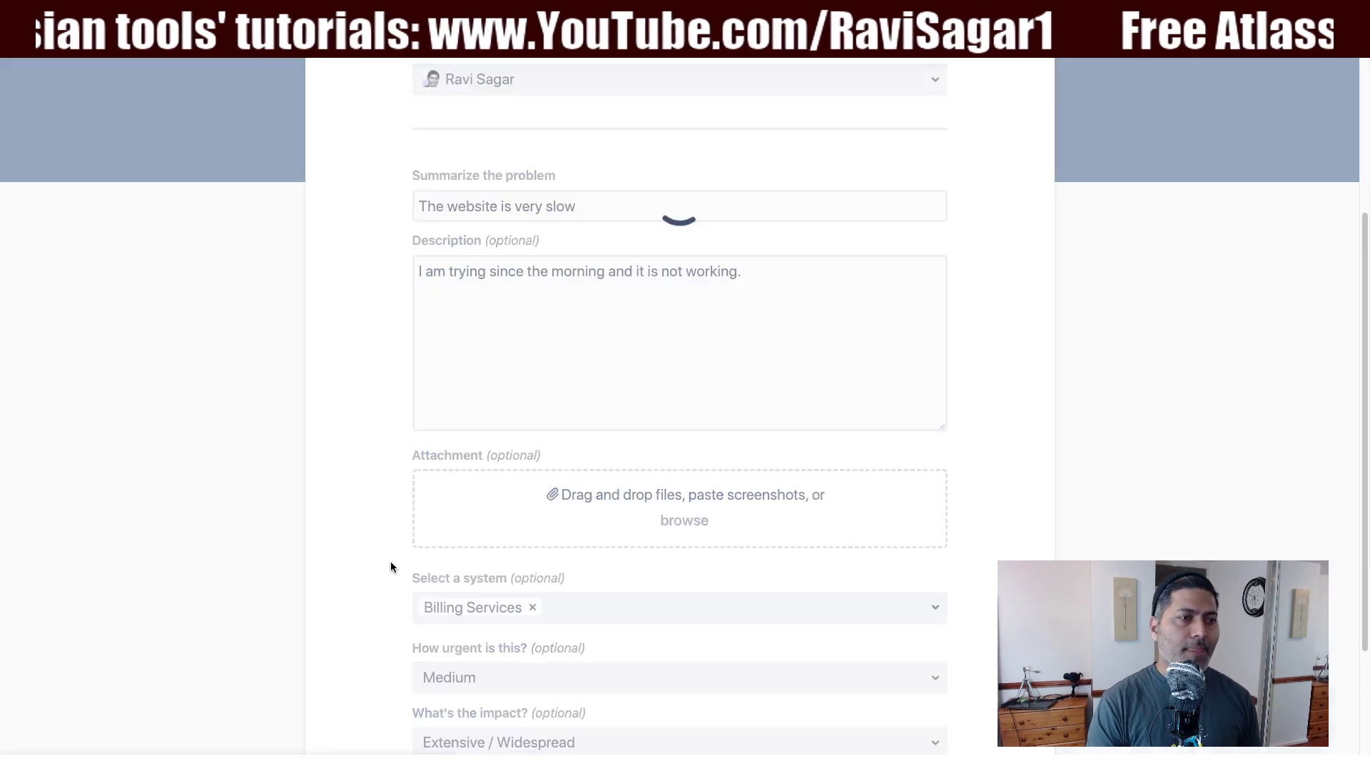
scroll(391, 566, down, 1)
scroll(391, 566, up, 2)
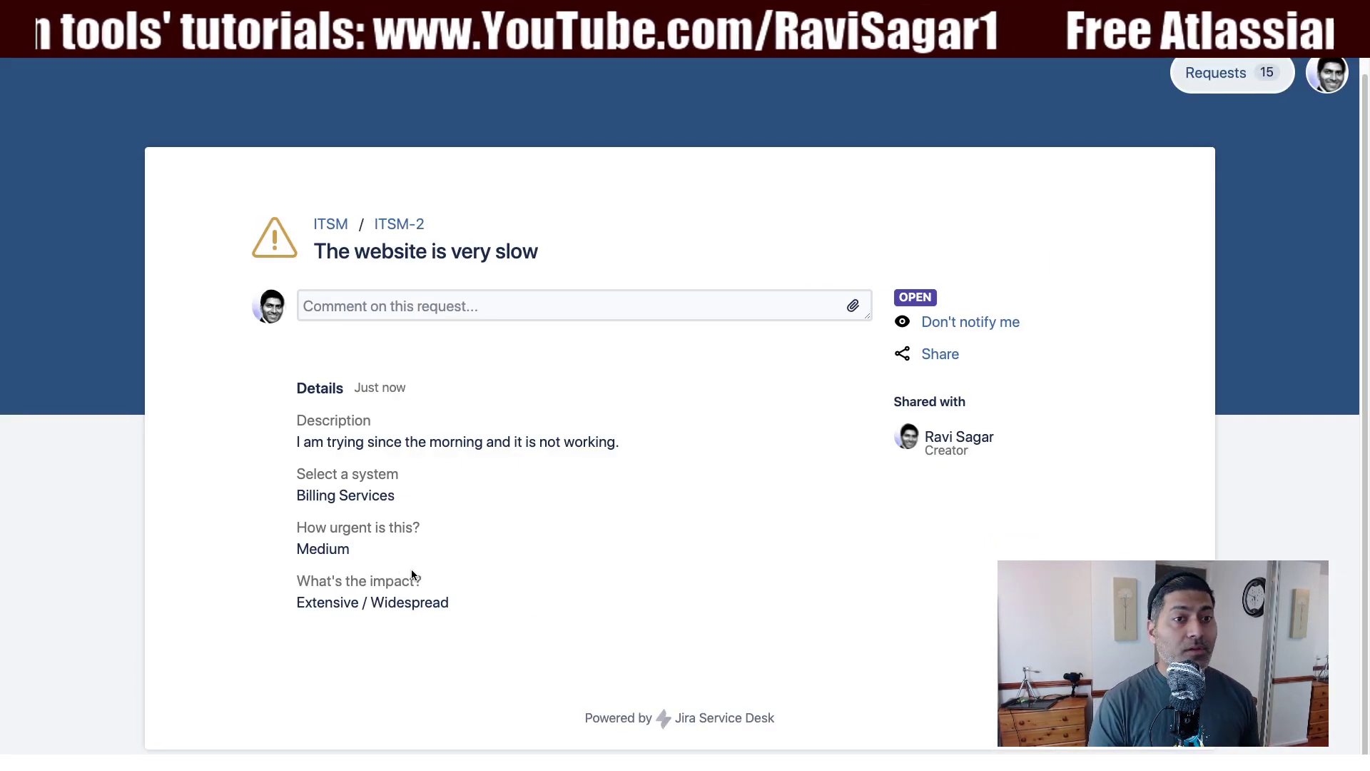
scroll(406, 571, up, 1)
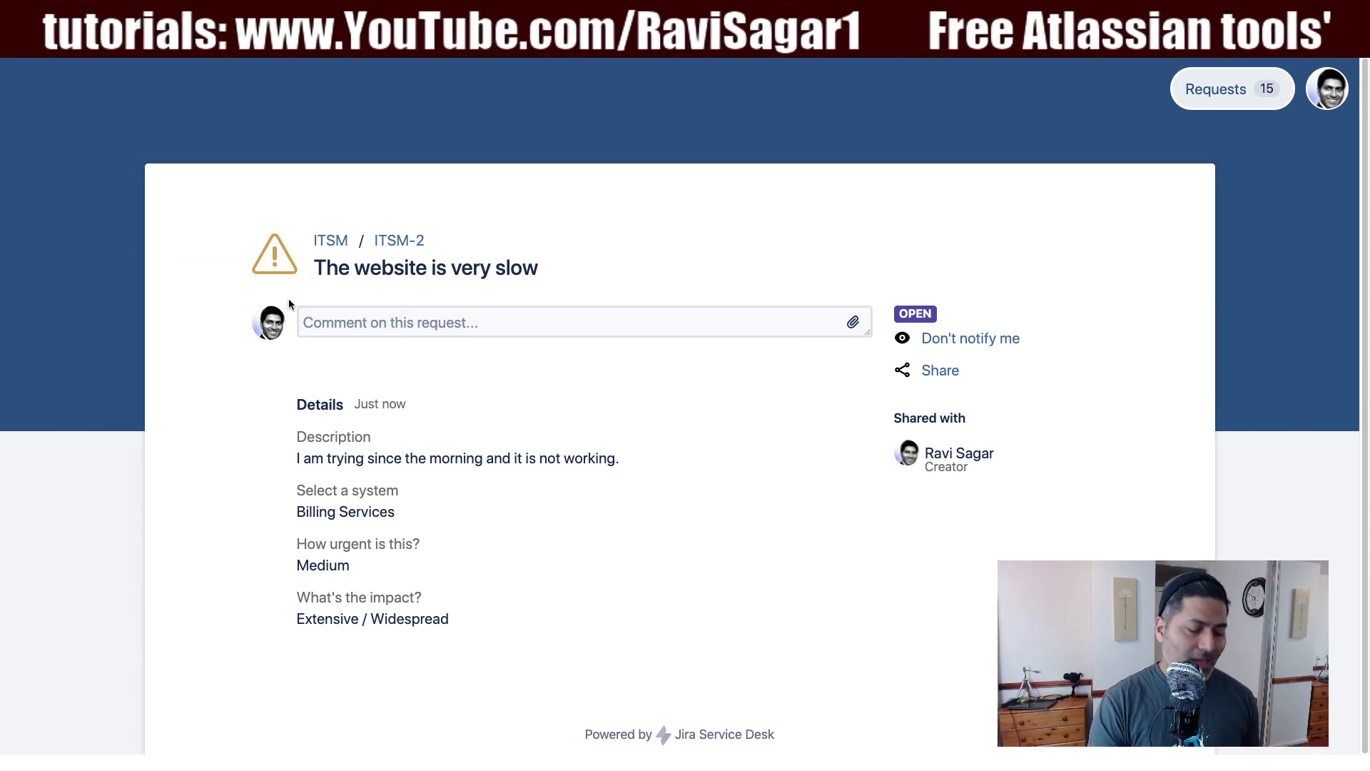
Step: Switch to the ITSM project's queues, open Incidents with the queue list collapsed, and examine the incident's columns through Reporter
key(ctrl+Tab)
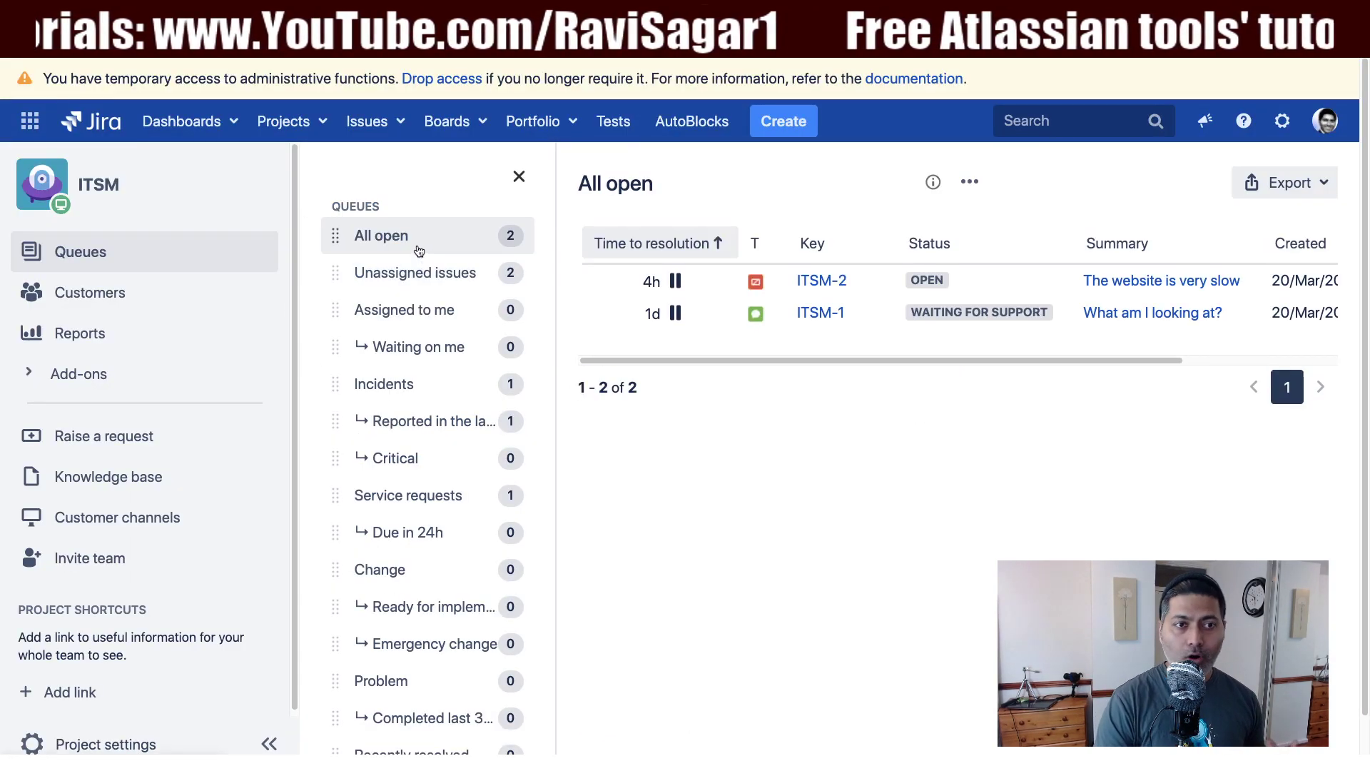
click(404, 386)
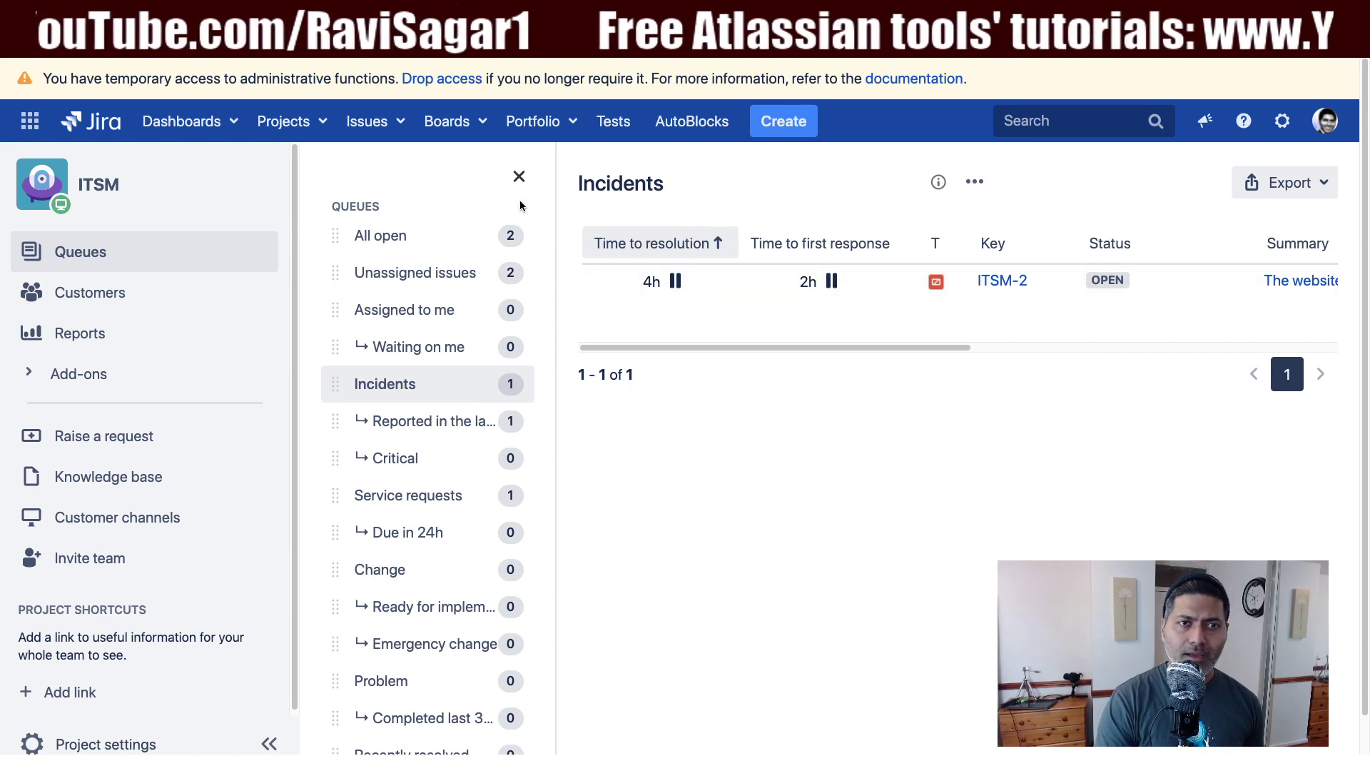
click(518, 177)
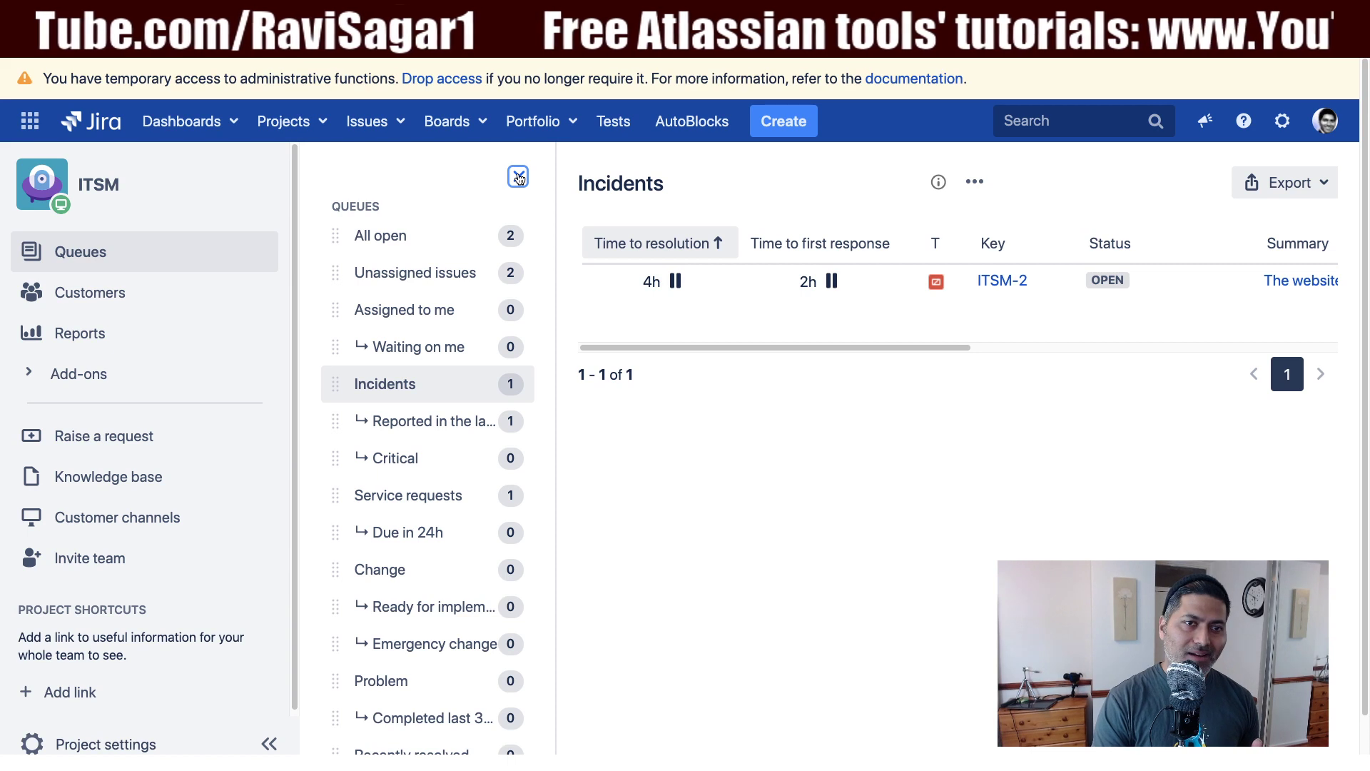
click(518, 178)
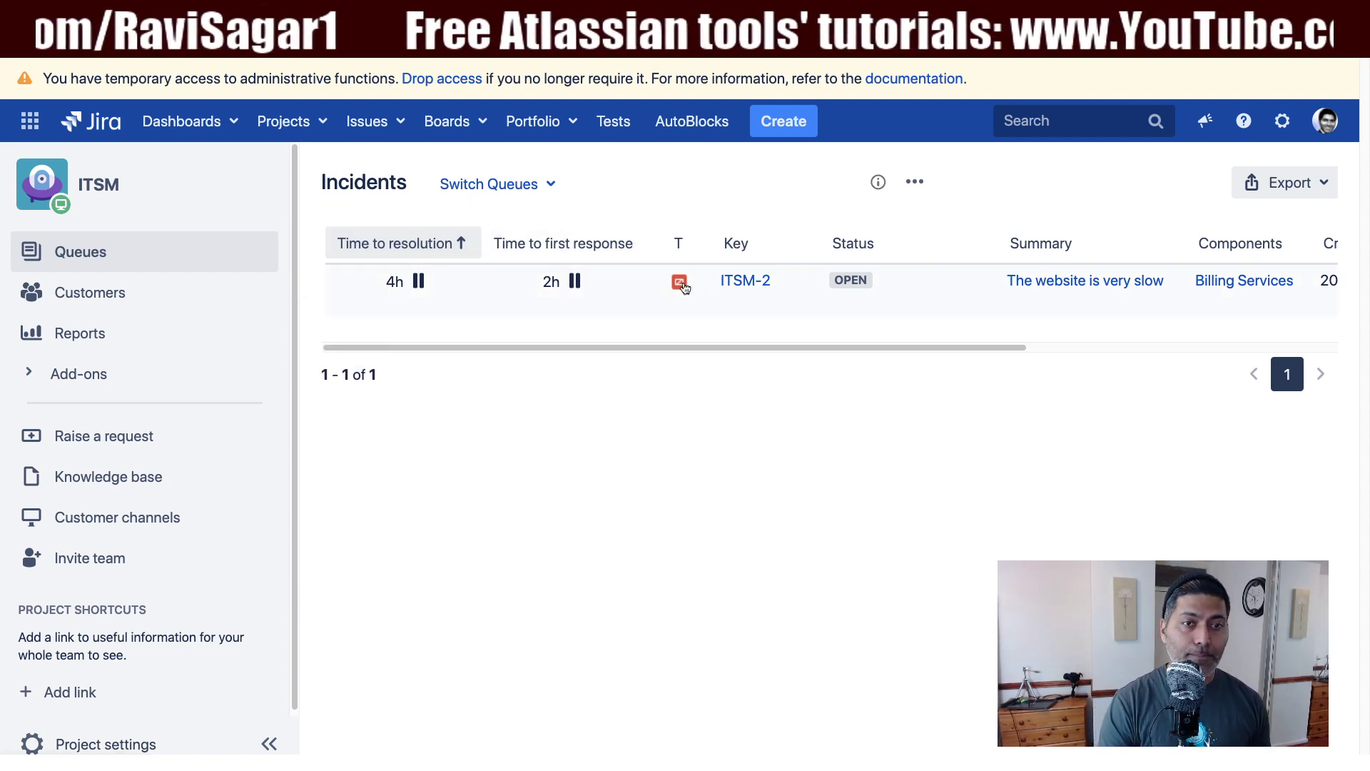
mouse_move(683, 286)
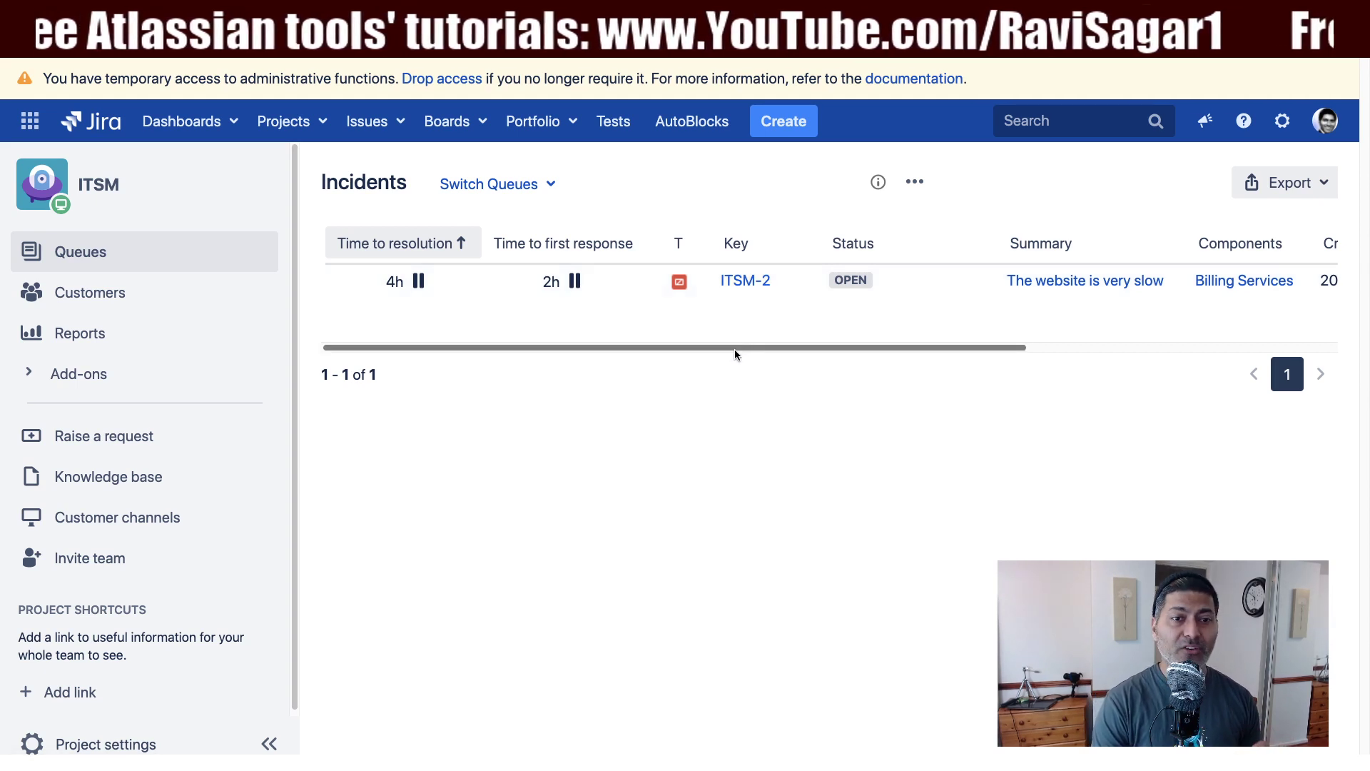
drag(737, 347, 949, 348)
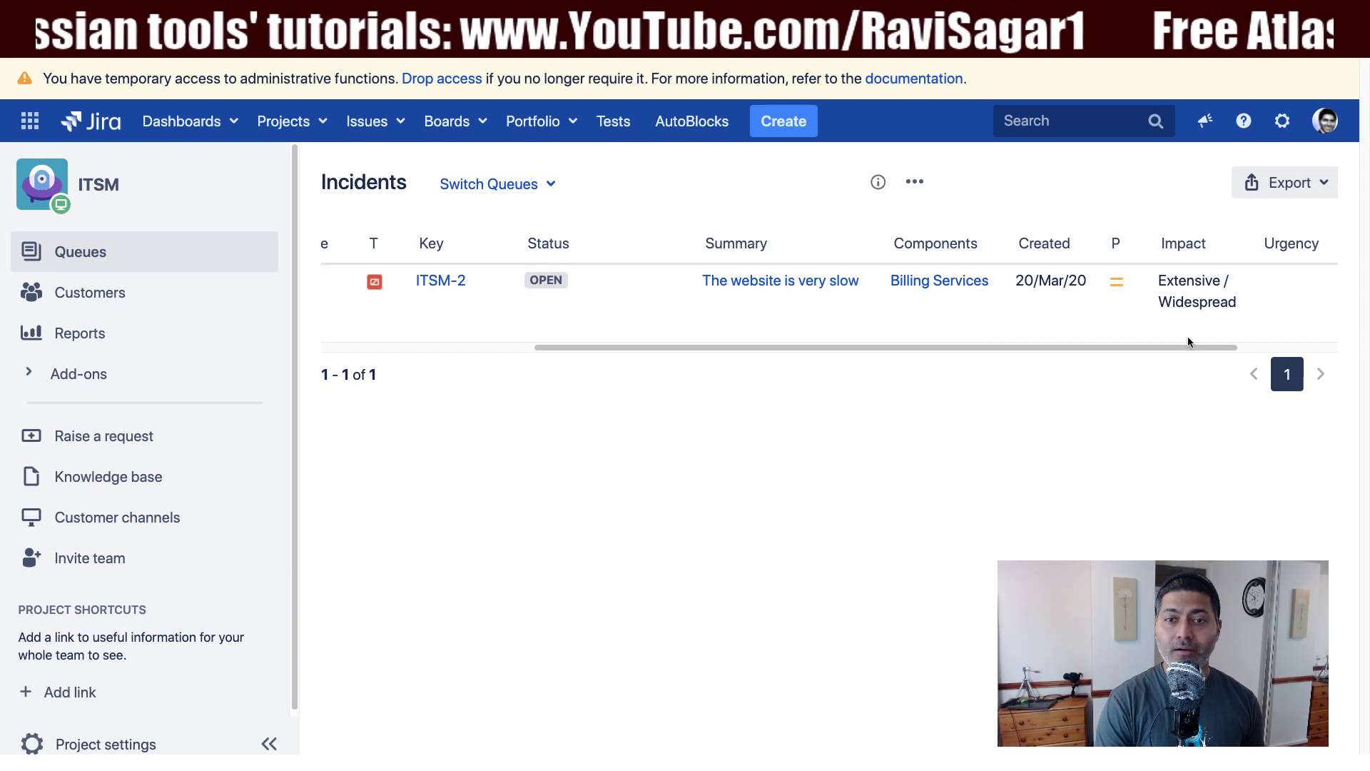
scroll(1187, 336, right, 4)
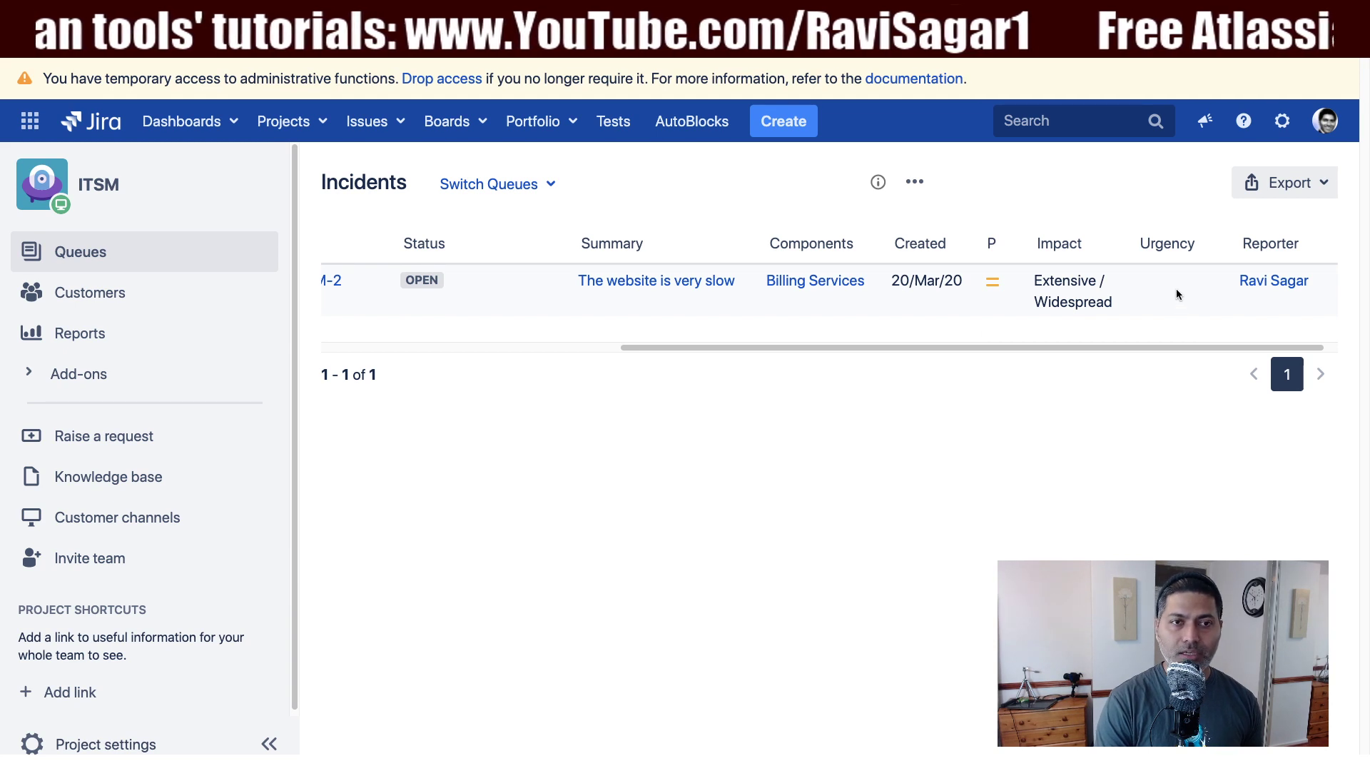
Step: Open incident ITSM-2 from the Incidents queue, collapse the project sidebar, and examine its details, people and SLA timers
scroll(806, 350, left, 10)
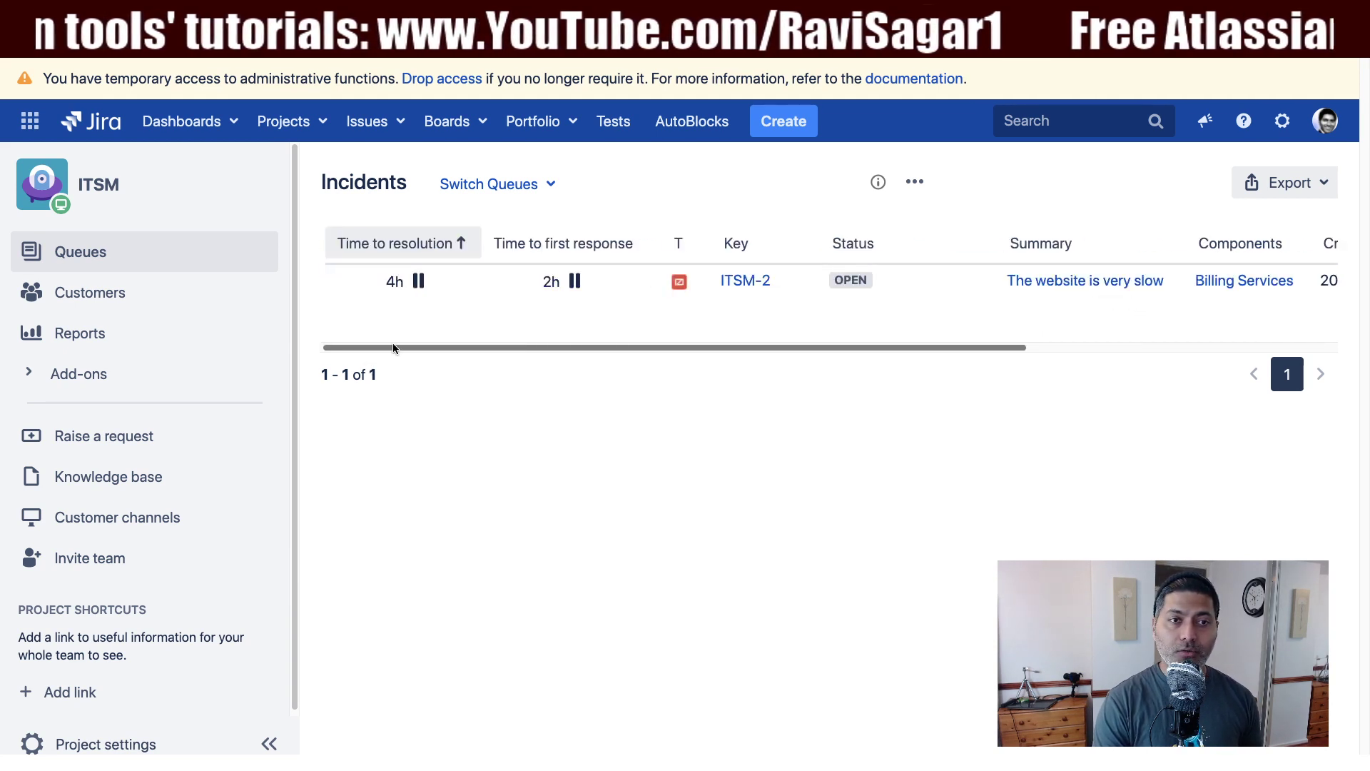
click(743, 282)
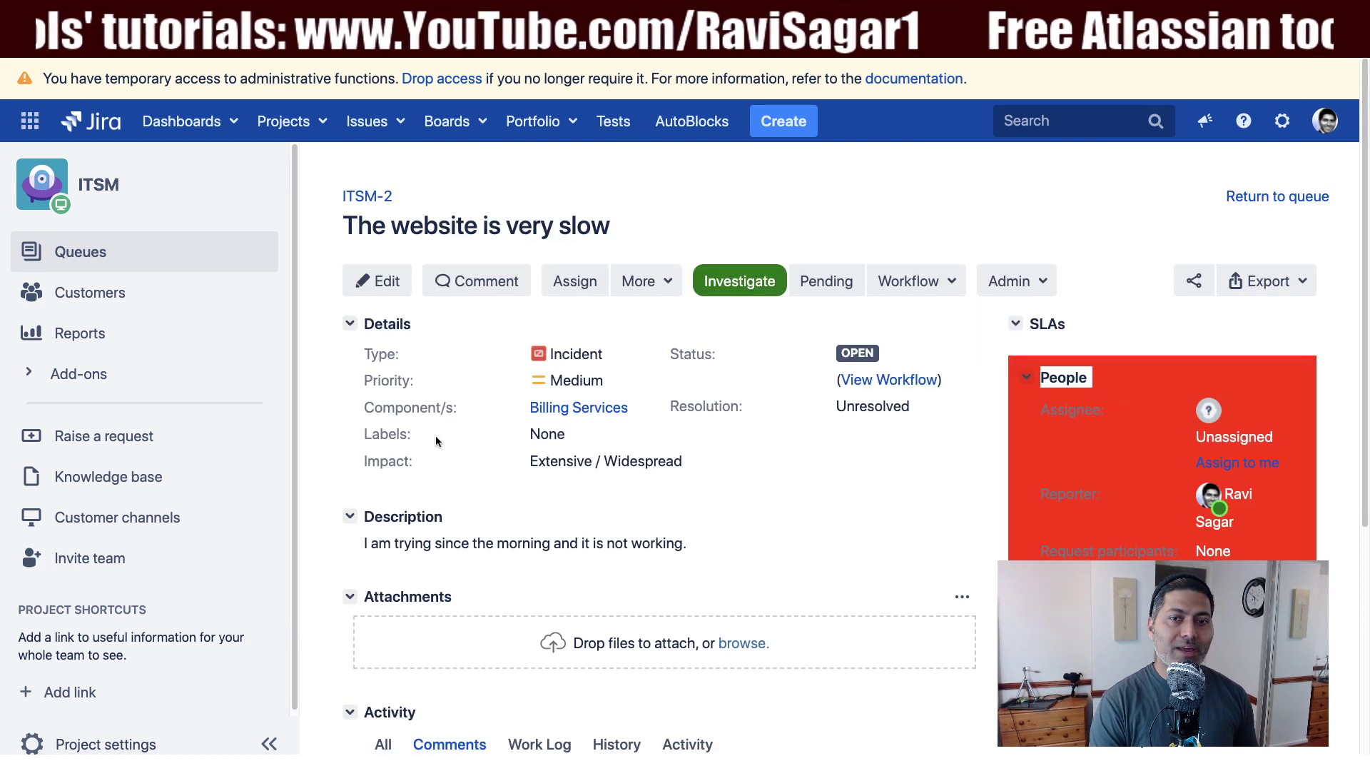
click(269, 744)
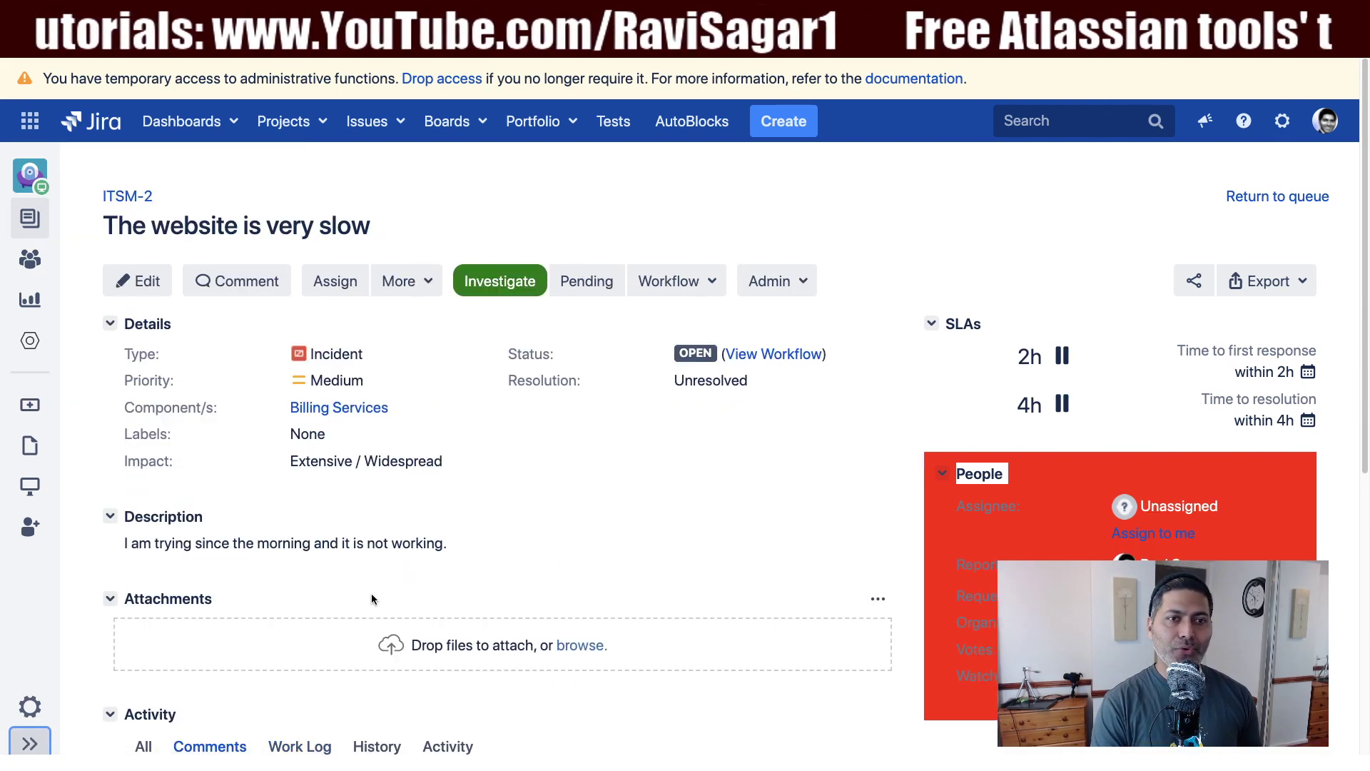
scroll(371, 598, down, 2)
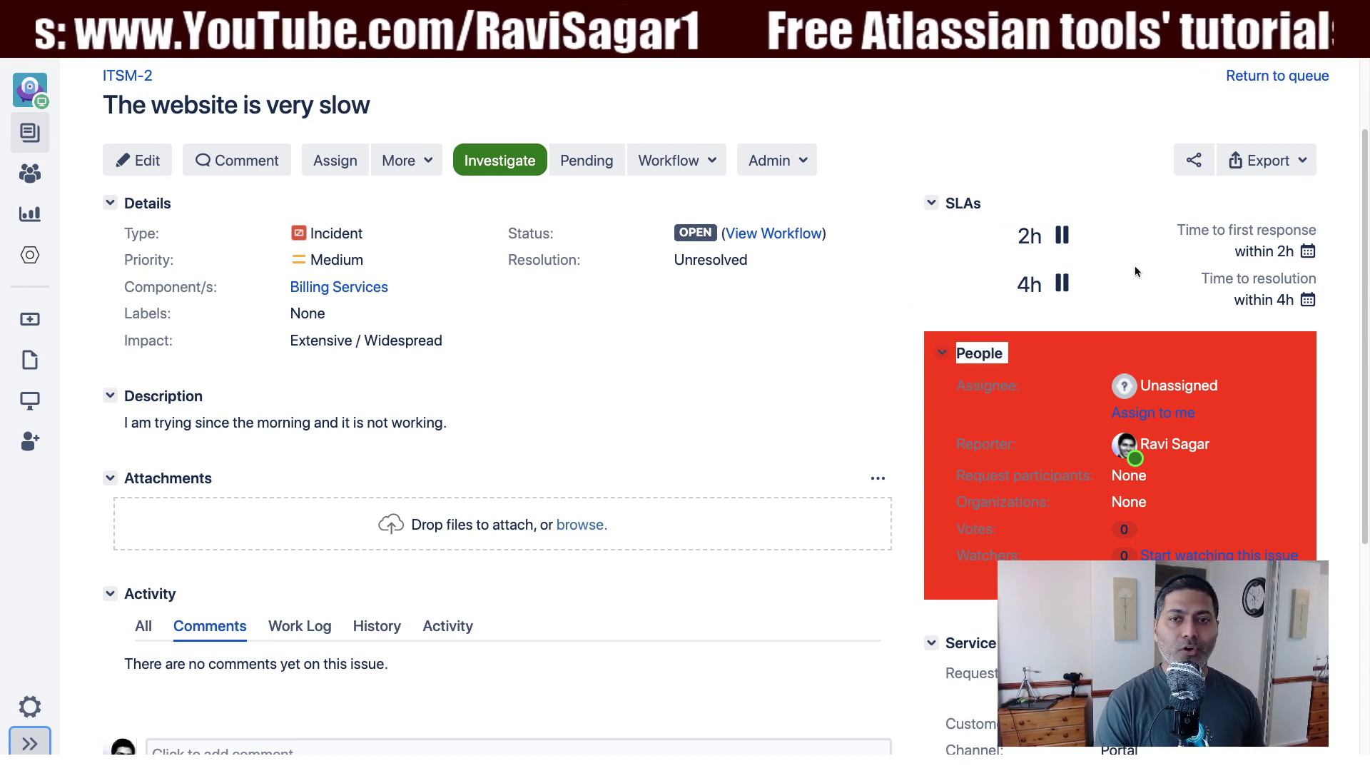
mouse_move(1063, 237)
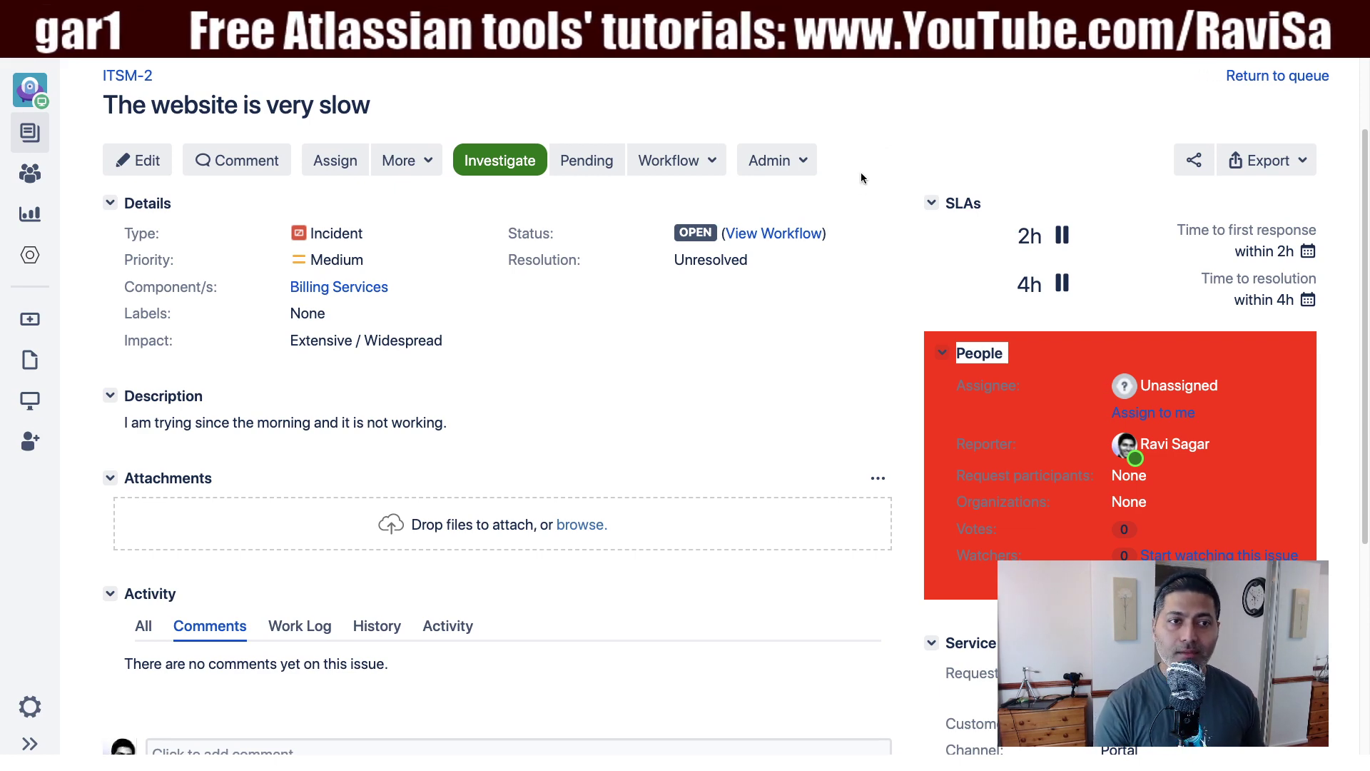
Step: View the workflow diagram behind the incident's status, examine its statuses and transitions, and close it
scroll(861, 178, down, 3)
scroll(859, 202, up, 5)
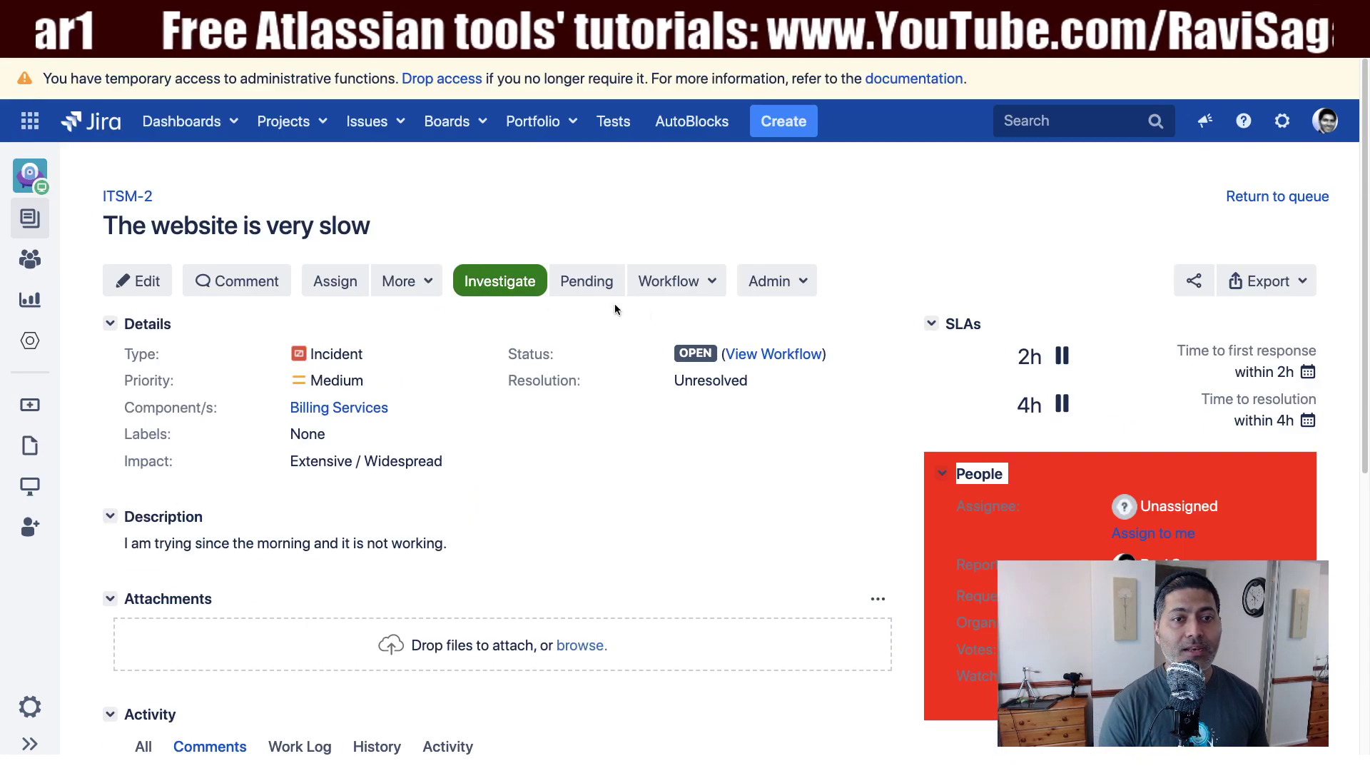
click(765, 358)
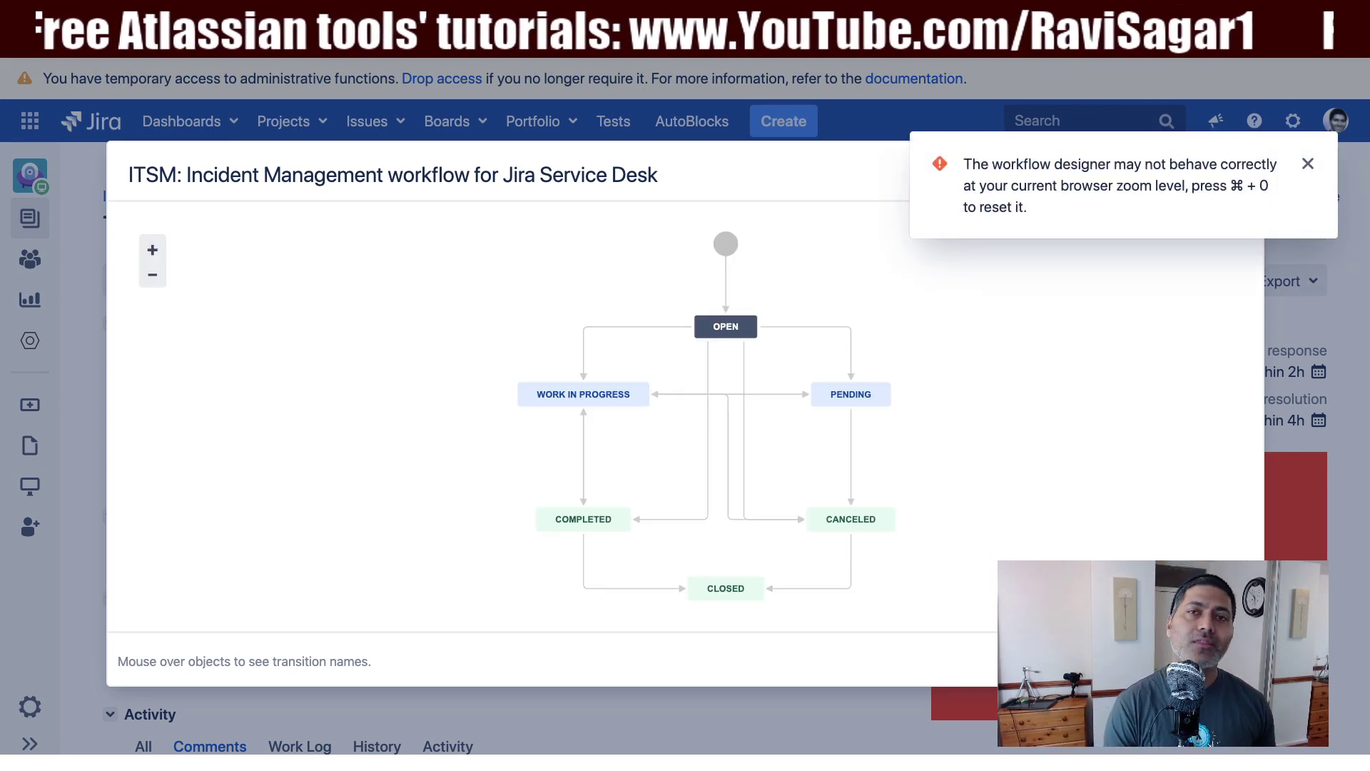
key(Escape)
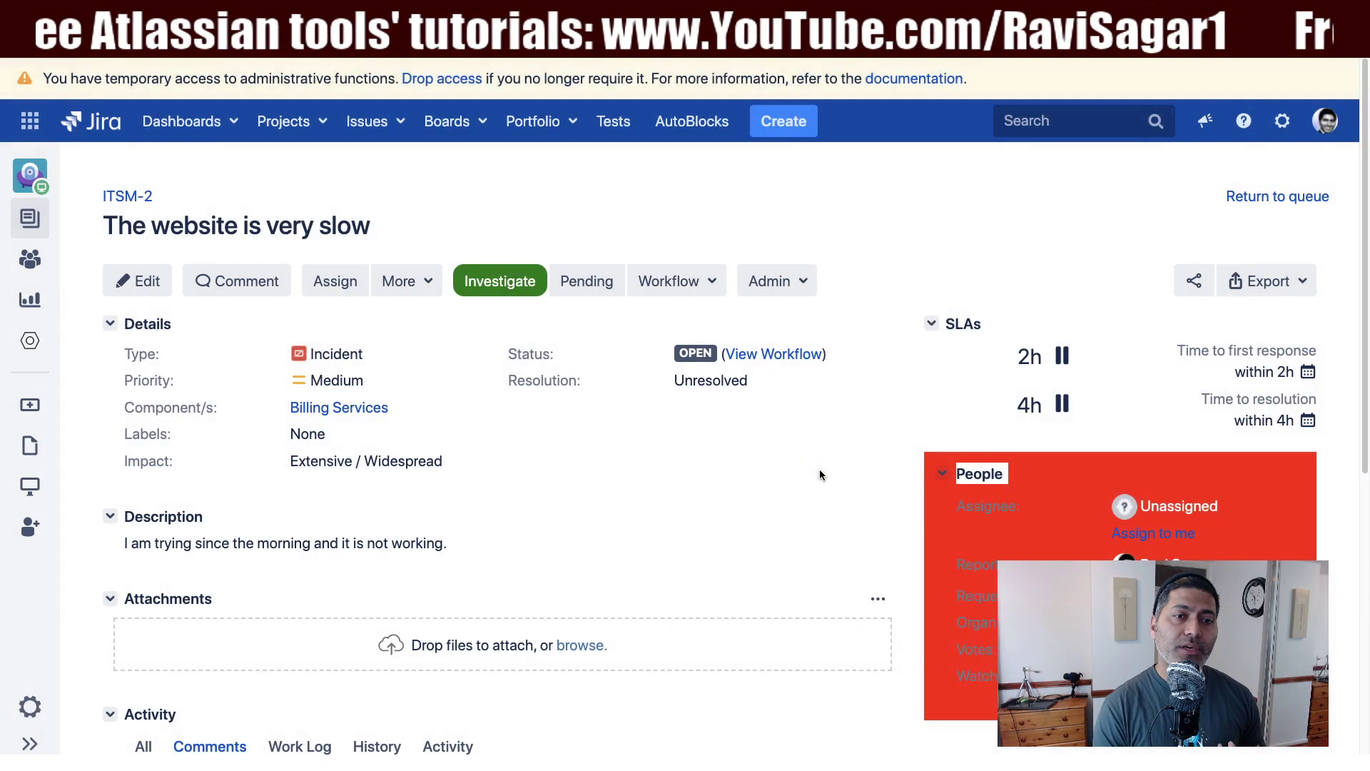
Step: Start the Investigate transition on the incident and set yourself as the assignee
click(505, 287)
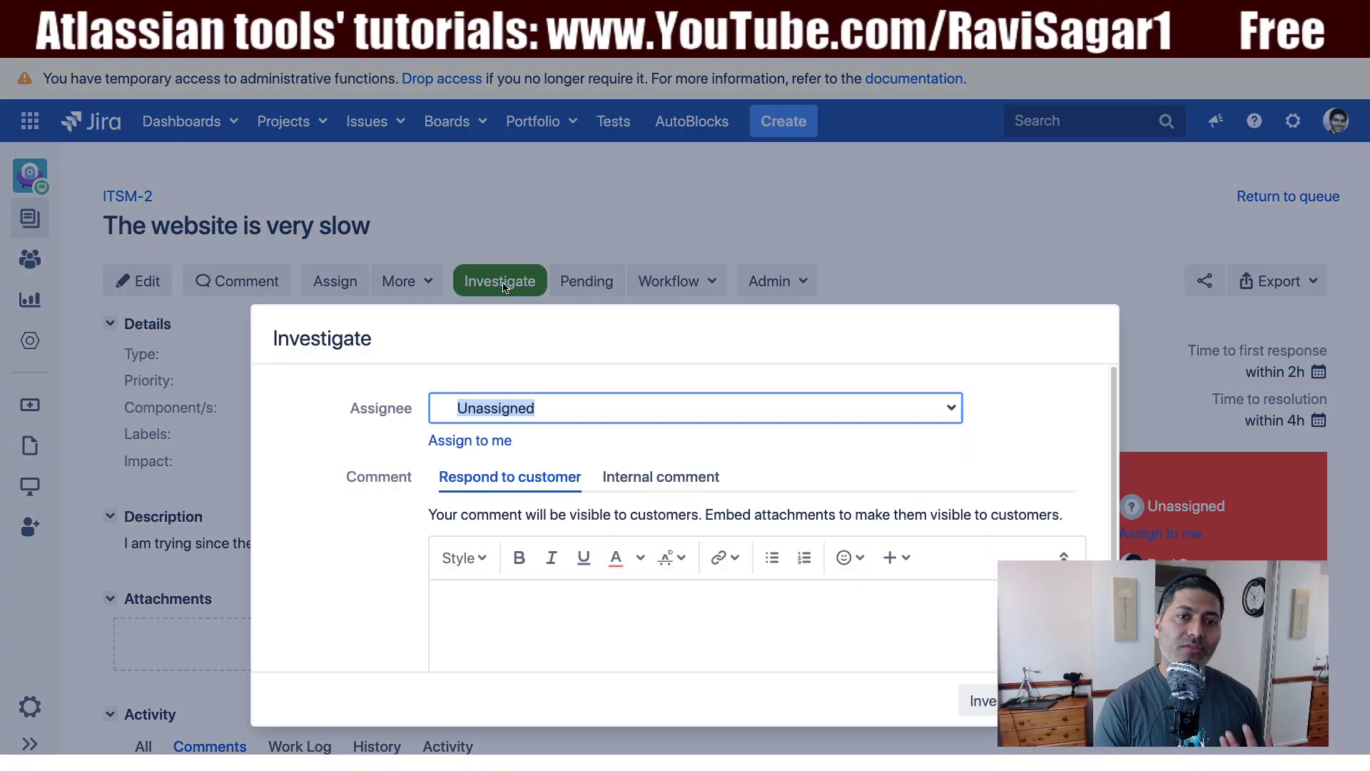
scroll(551, 491, down, 1)
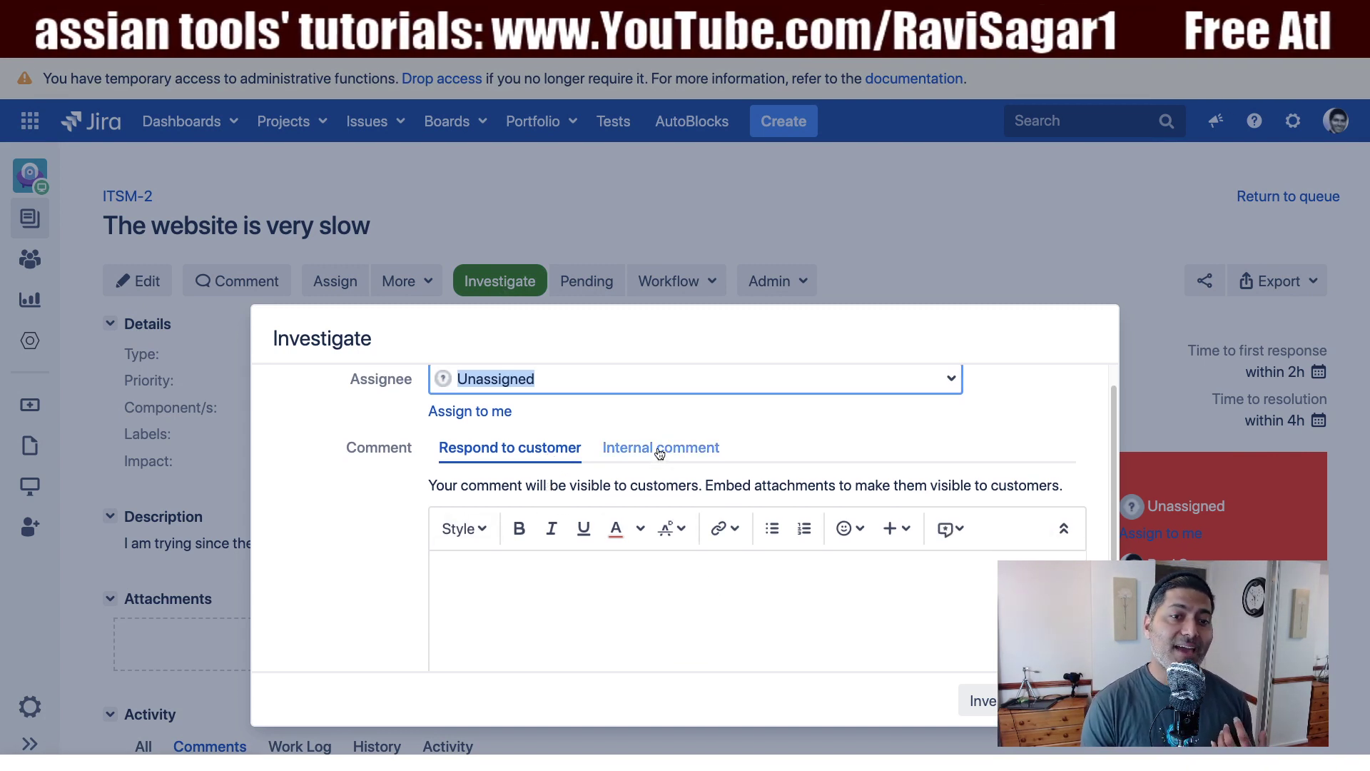
scroll(542, 467, up, 1)
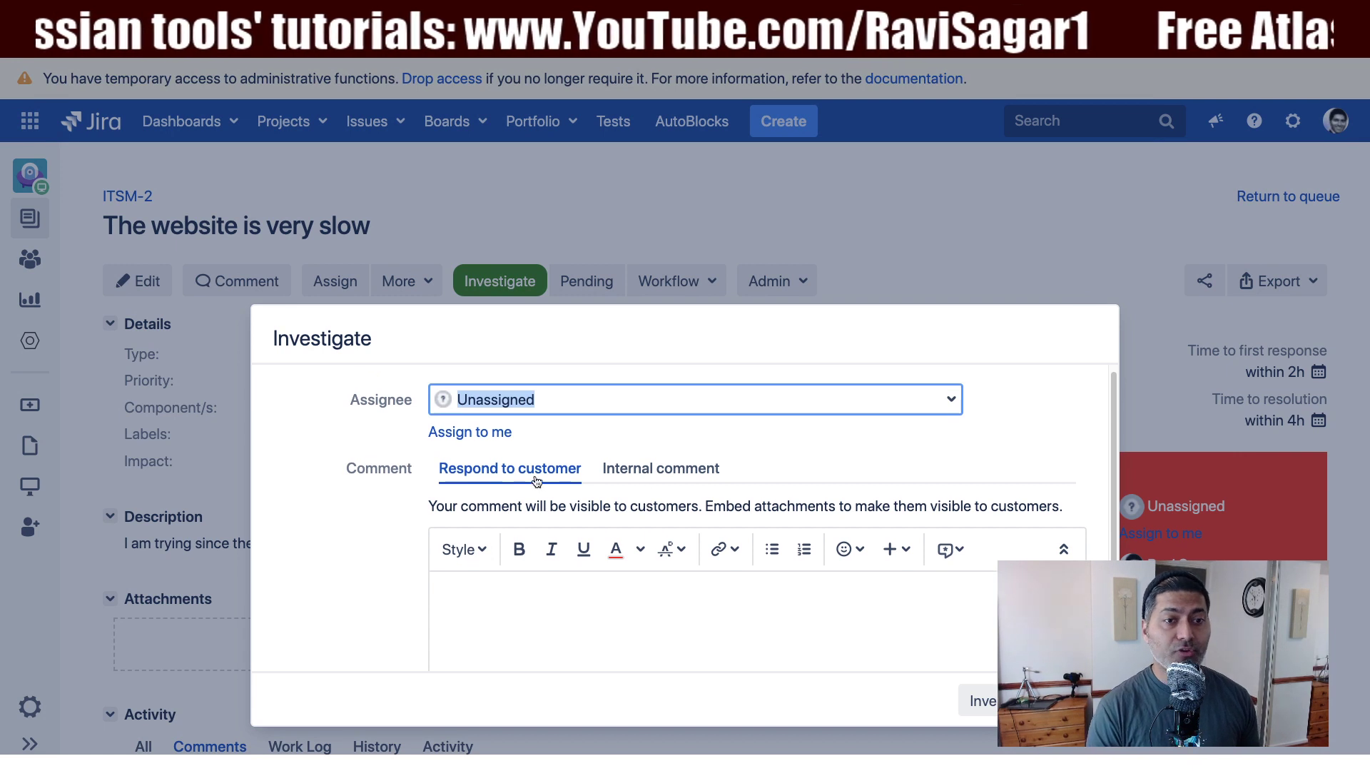
click(485, 432)
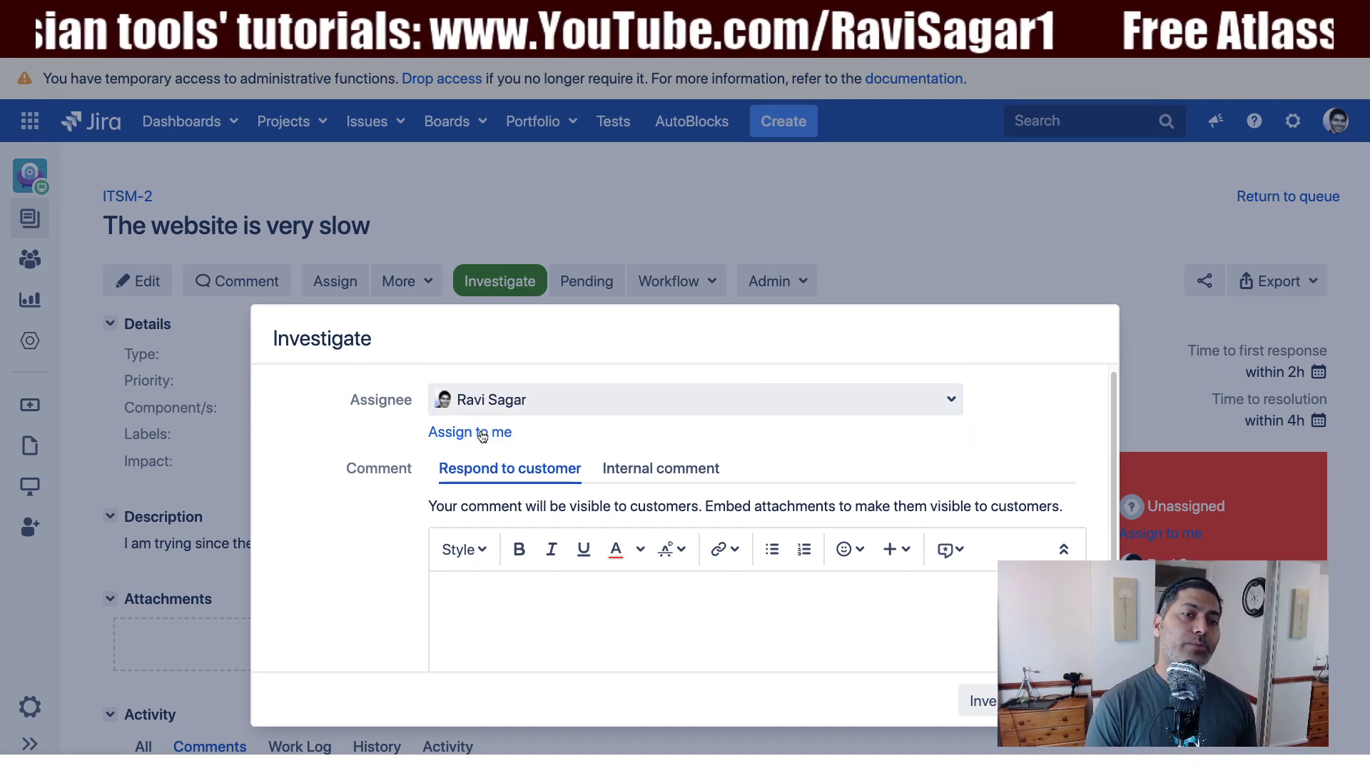
Step: Write the customer response "Thanks for reaching out. We will look into it." as the transition comment
click(562, 601)
text(Thanks )
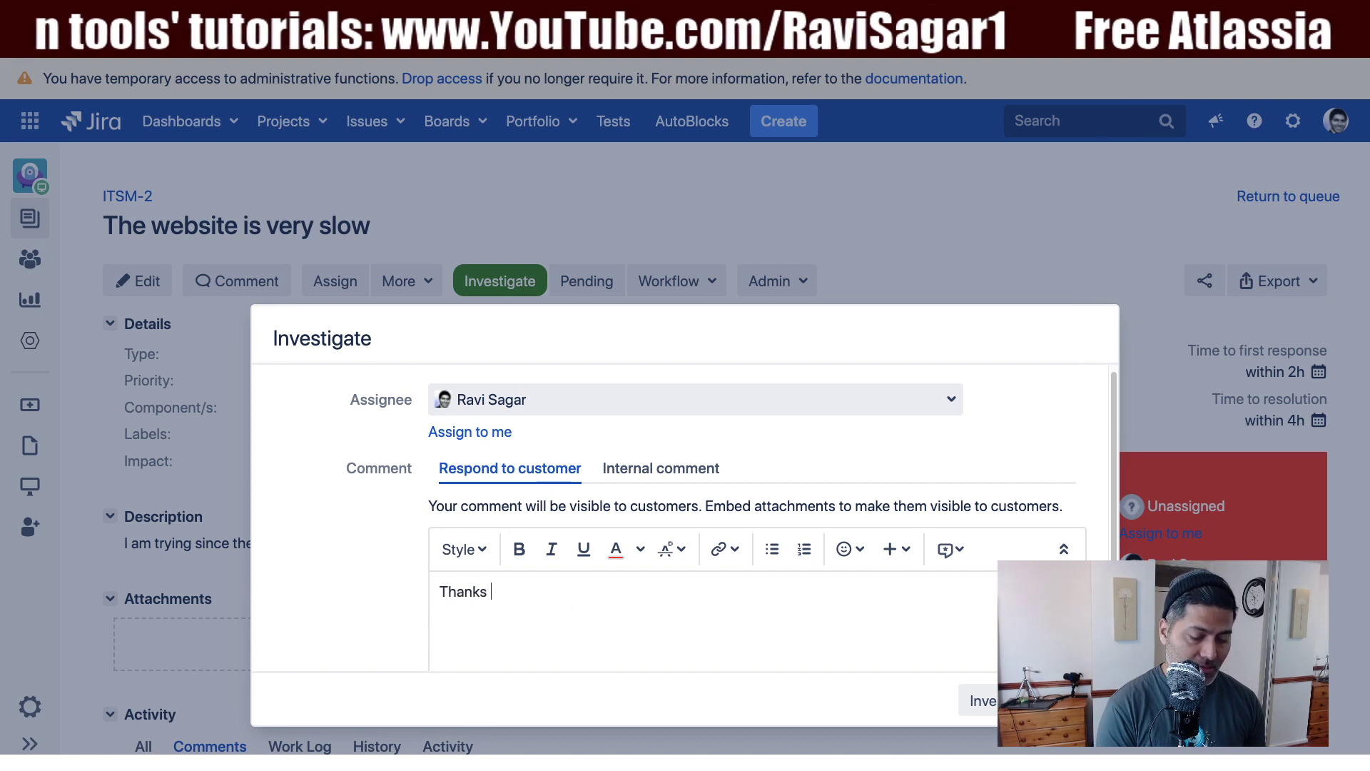
text(for reaching )
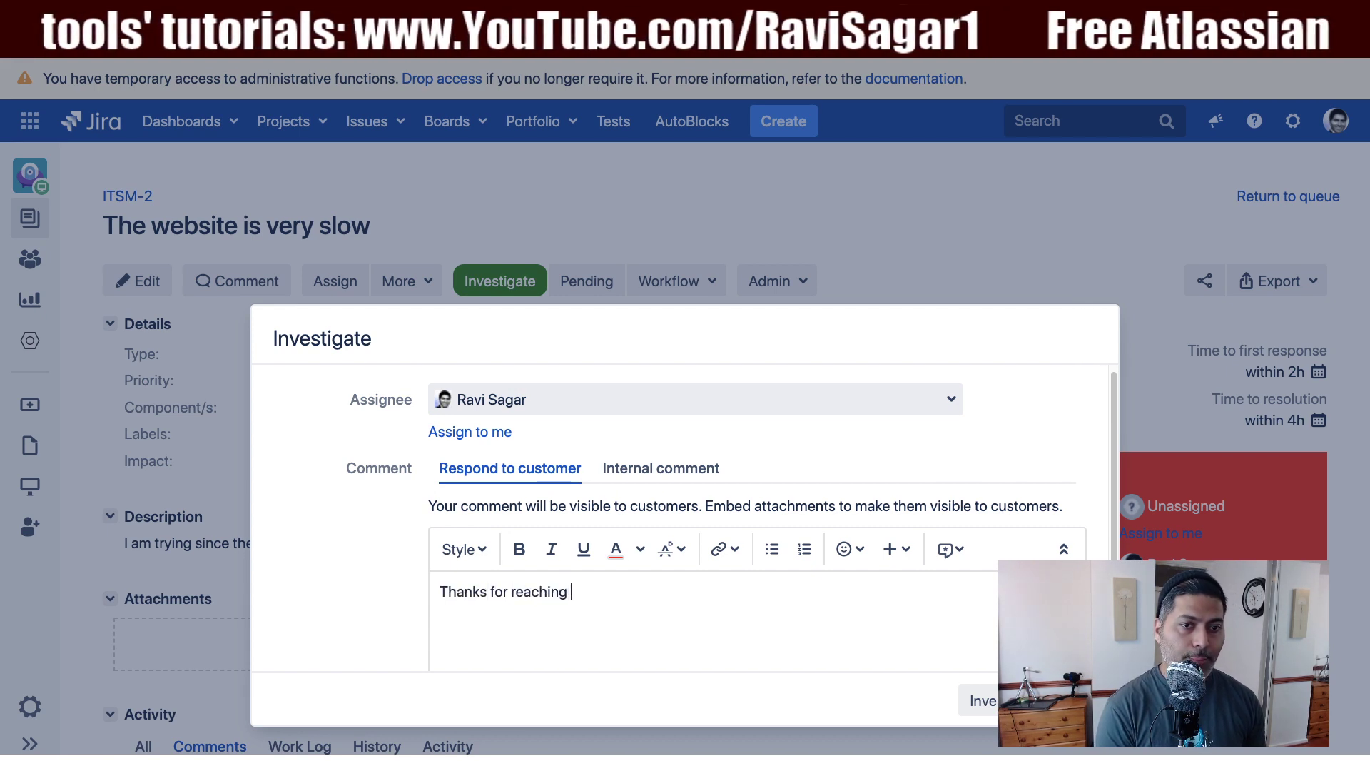
text(out. We will )
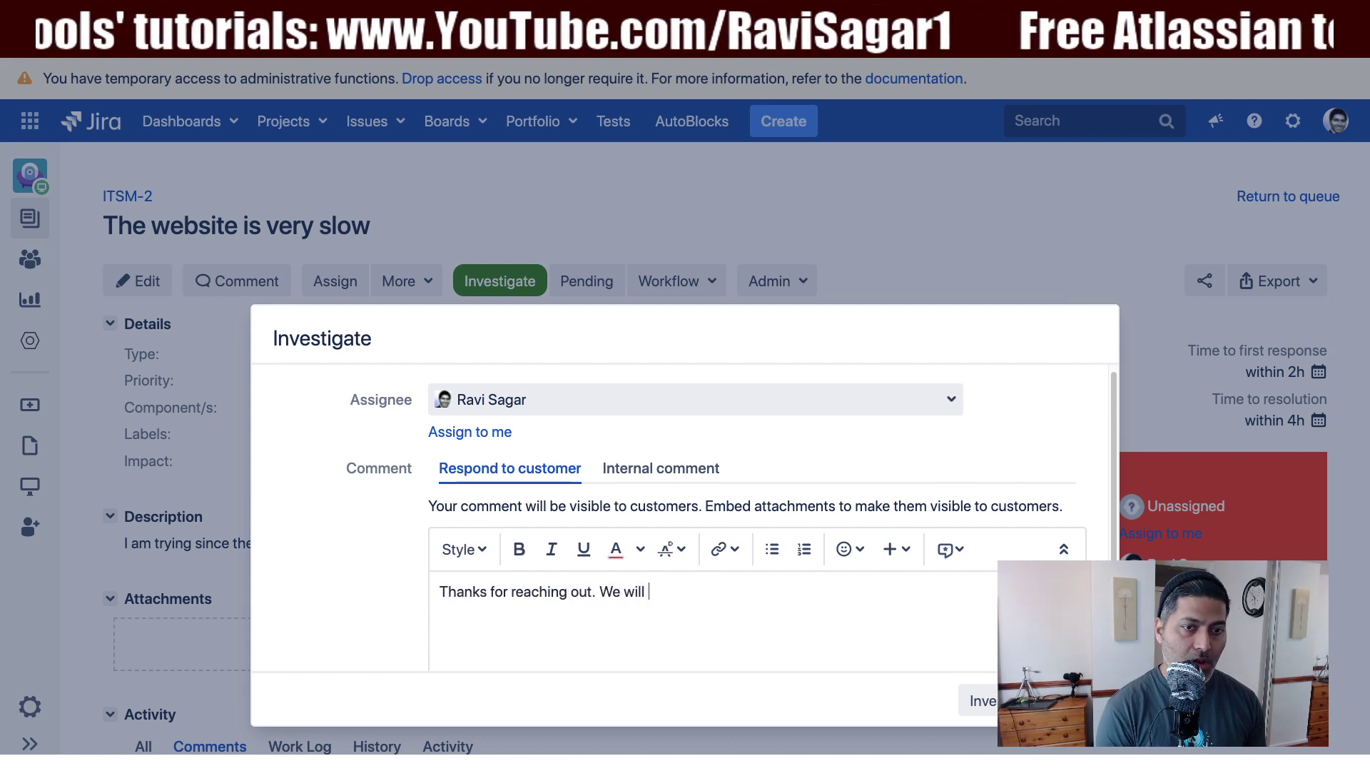
text(look into it.)
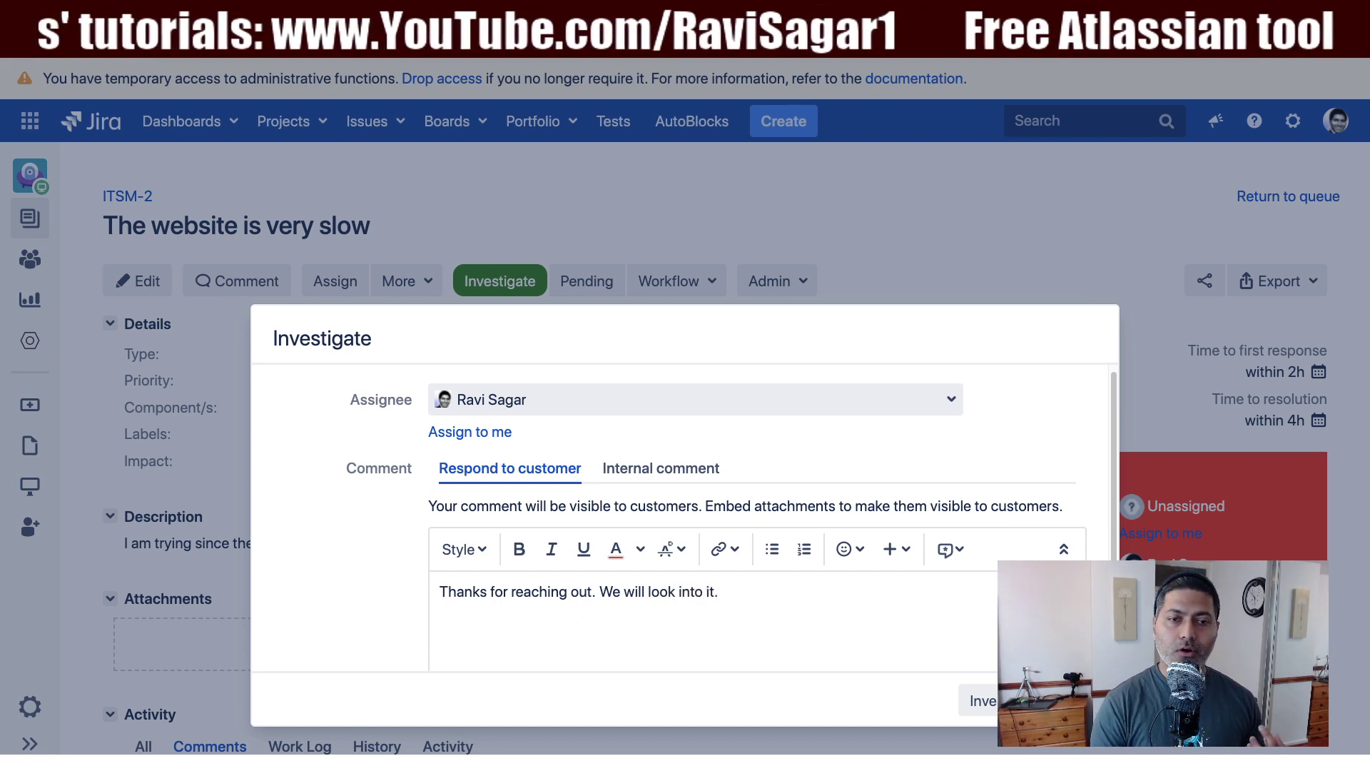
Step: Try to submit the Investigate transition with its customer response, recheck the form, and close the dialog
scroll(949, 628, down, 2)
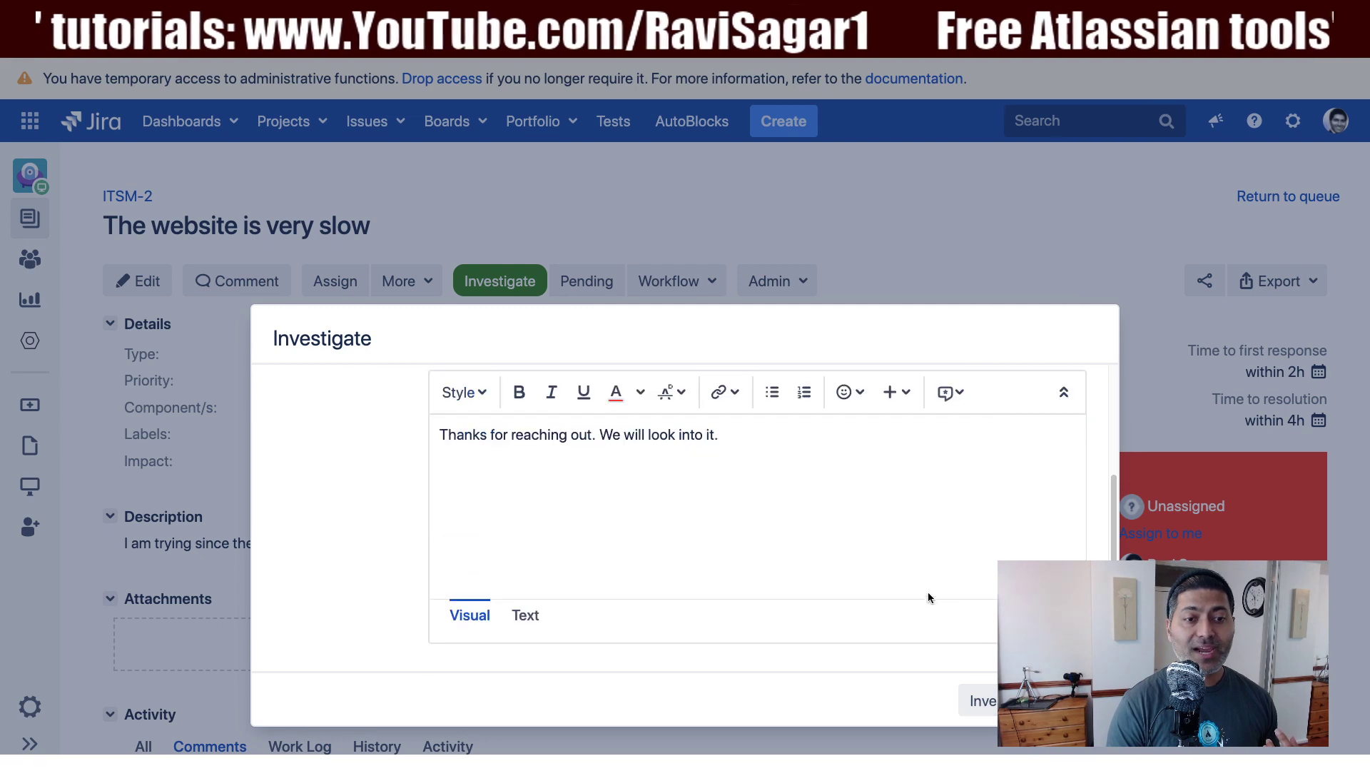
scroll(928, 594, up, 2)
click(982, 700)
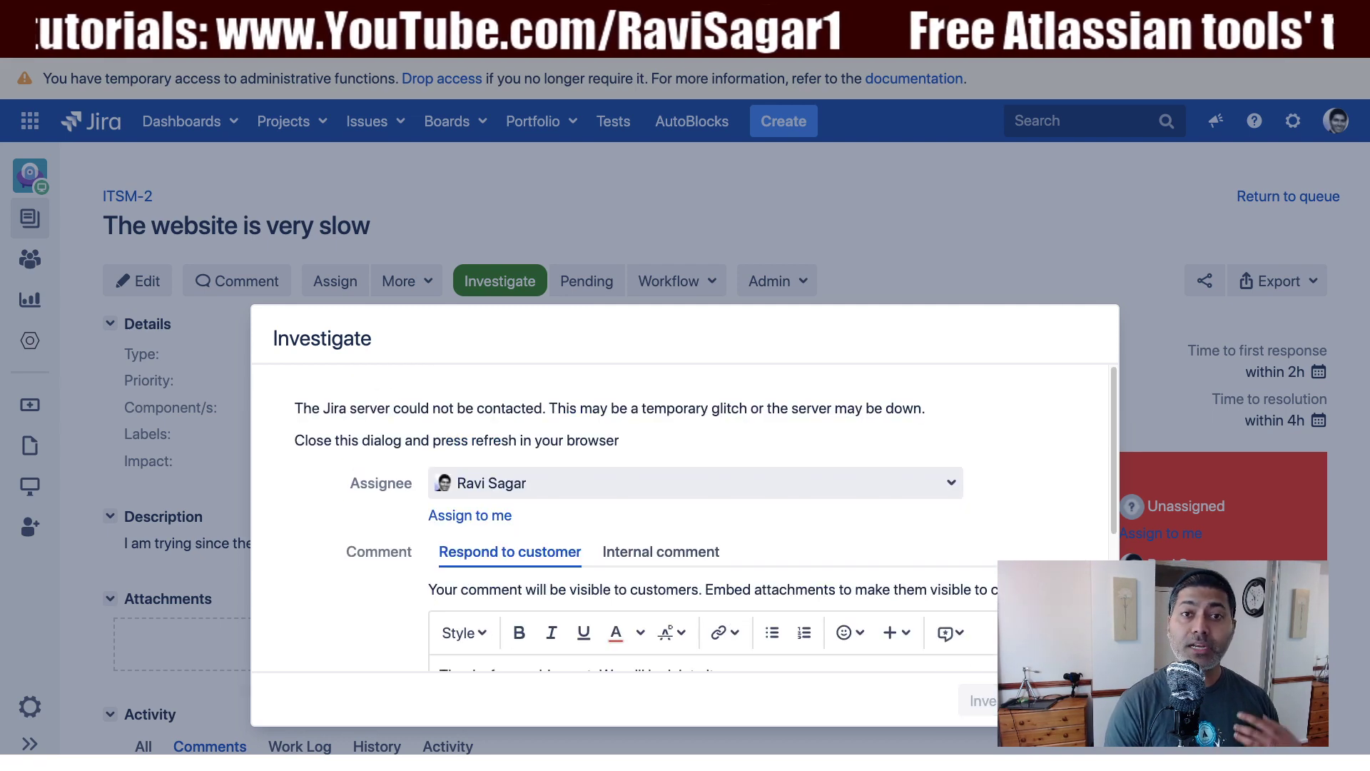
scroll(992, 618, down, 2)
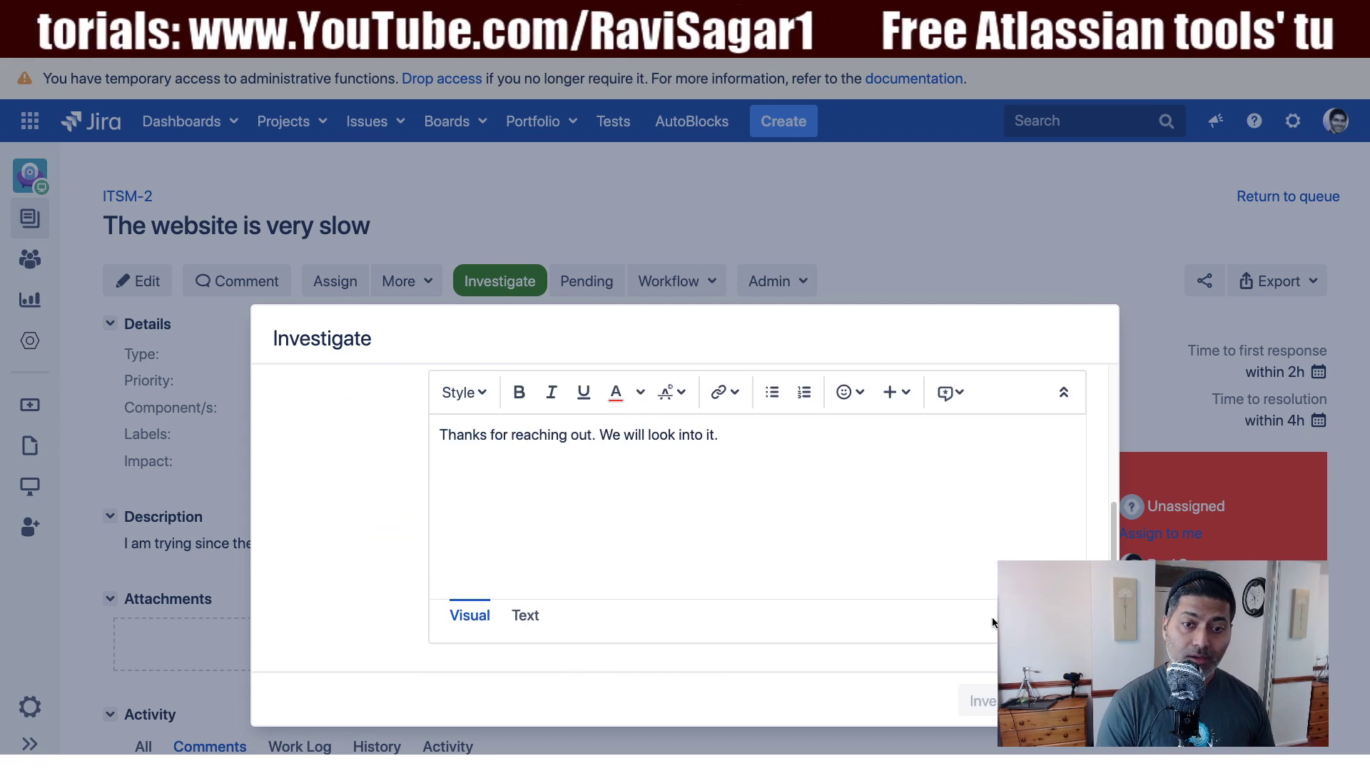
scroll(993, 618, up, 2)
scroll(992, 622, down, 3)
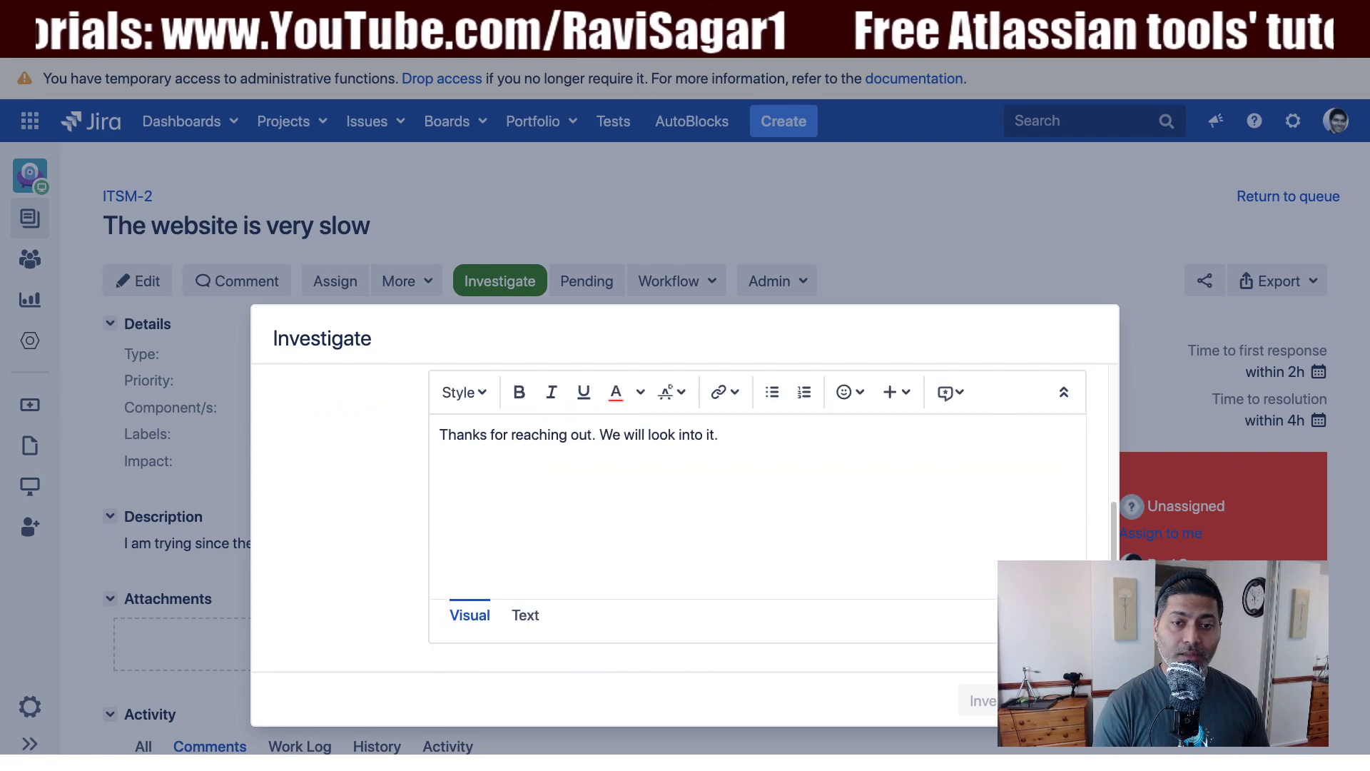
key(Escape)
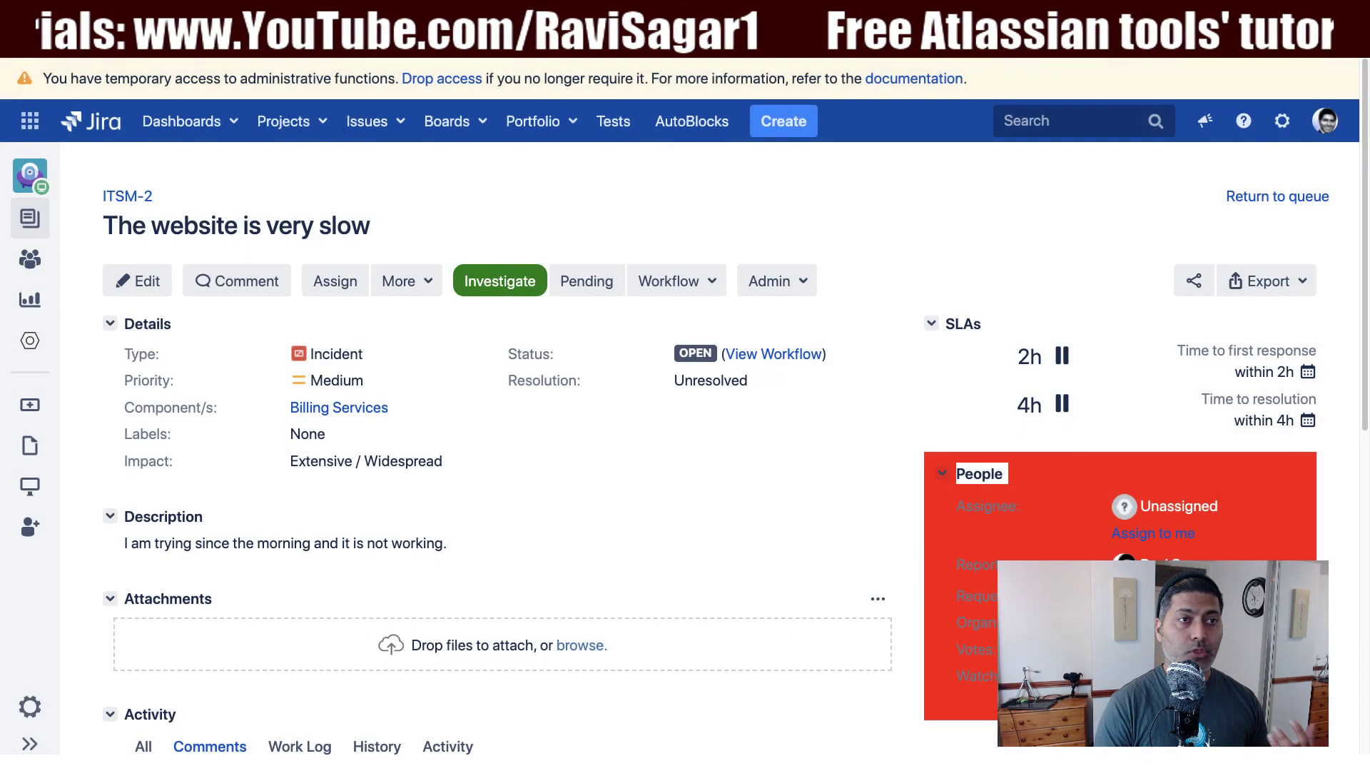